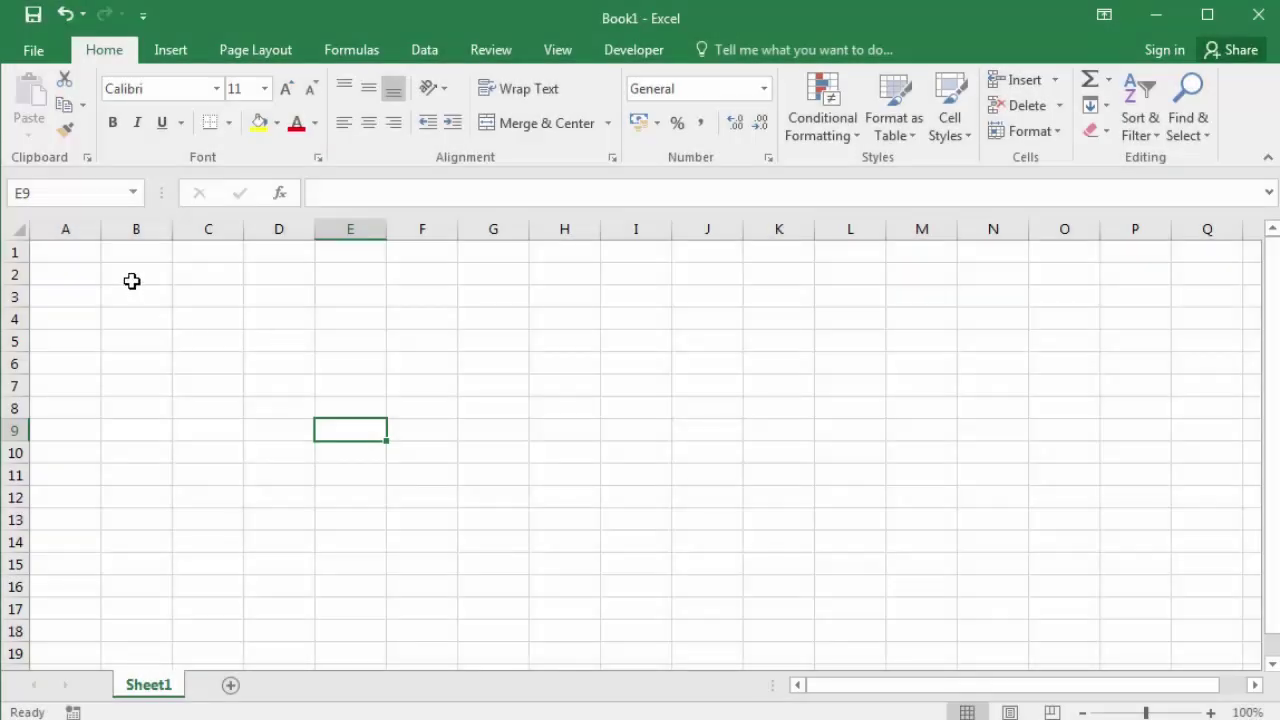
- Enter 01/01/2020 in B2 and fill it down to B17 as daily dates ending 16/01/2020
click(129, 276)
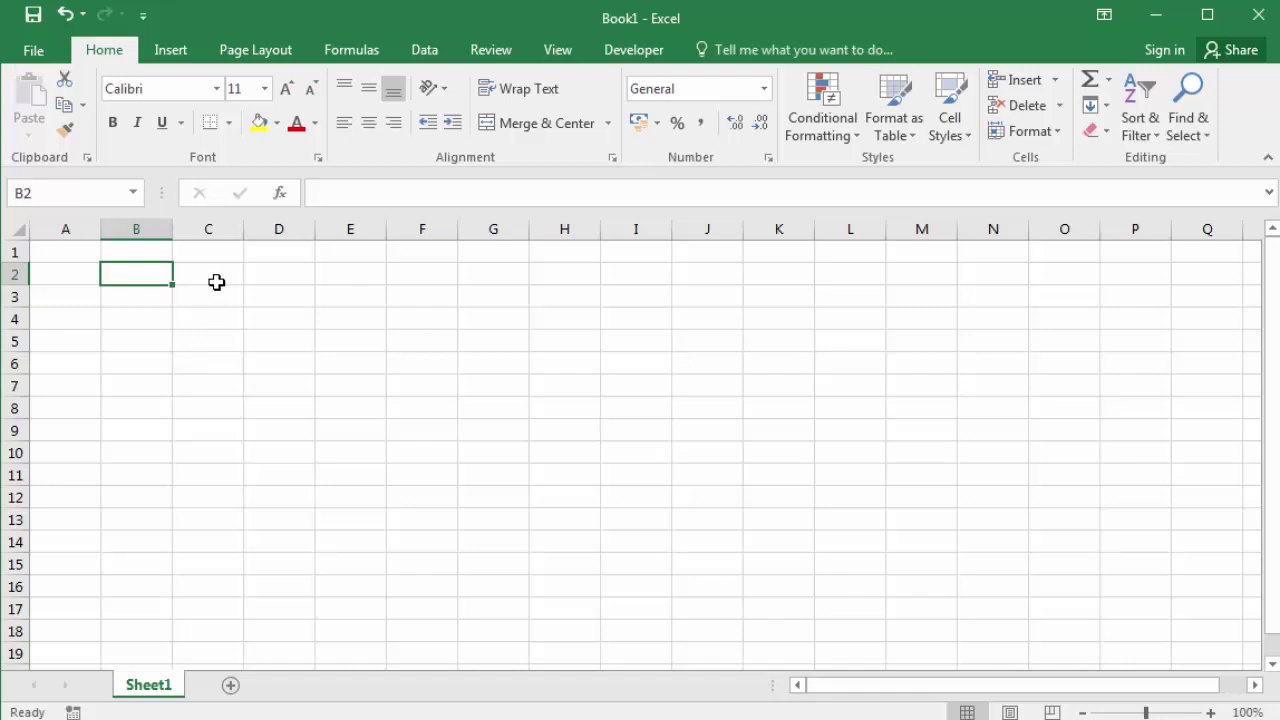
text(01/0)
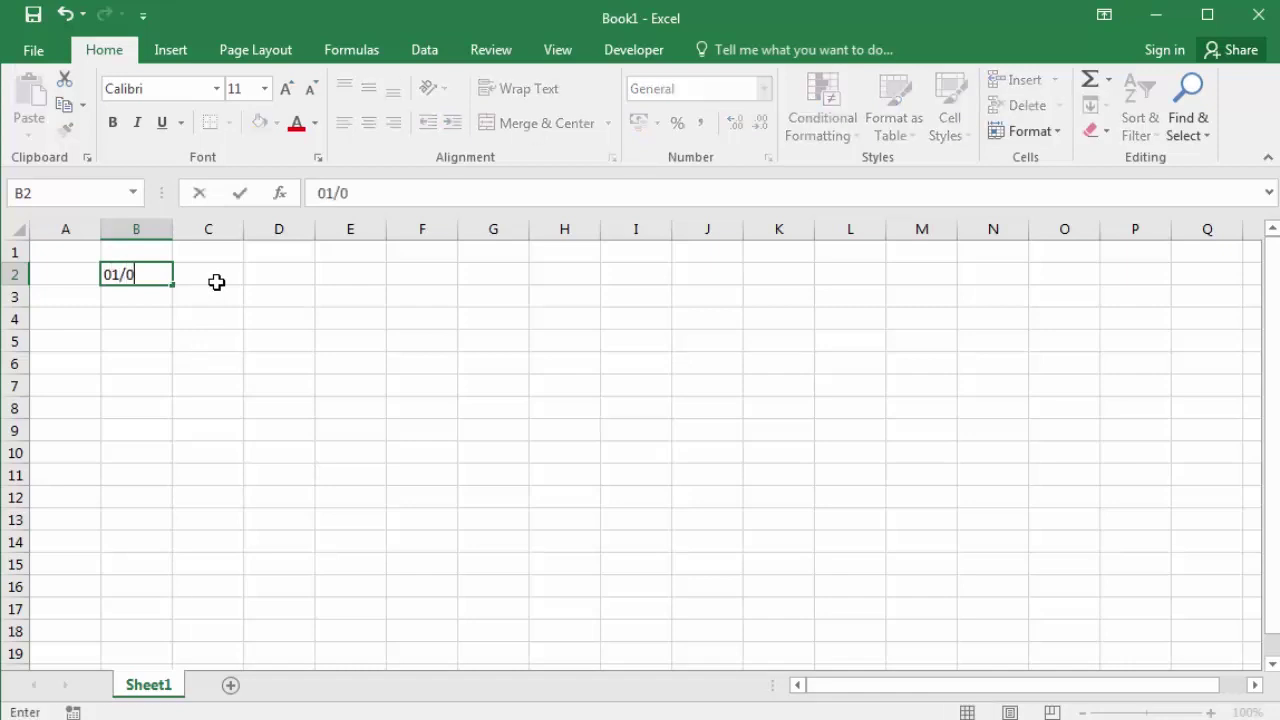
text(20)
key(Return)
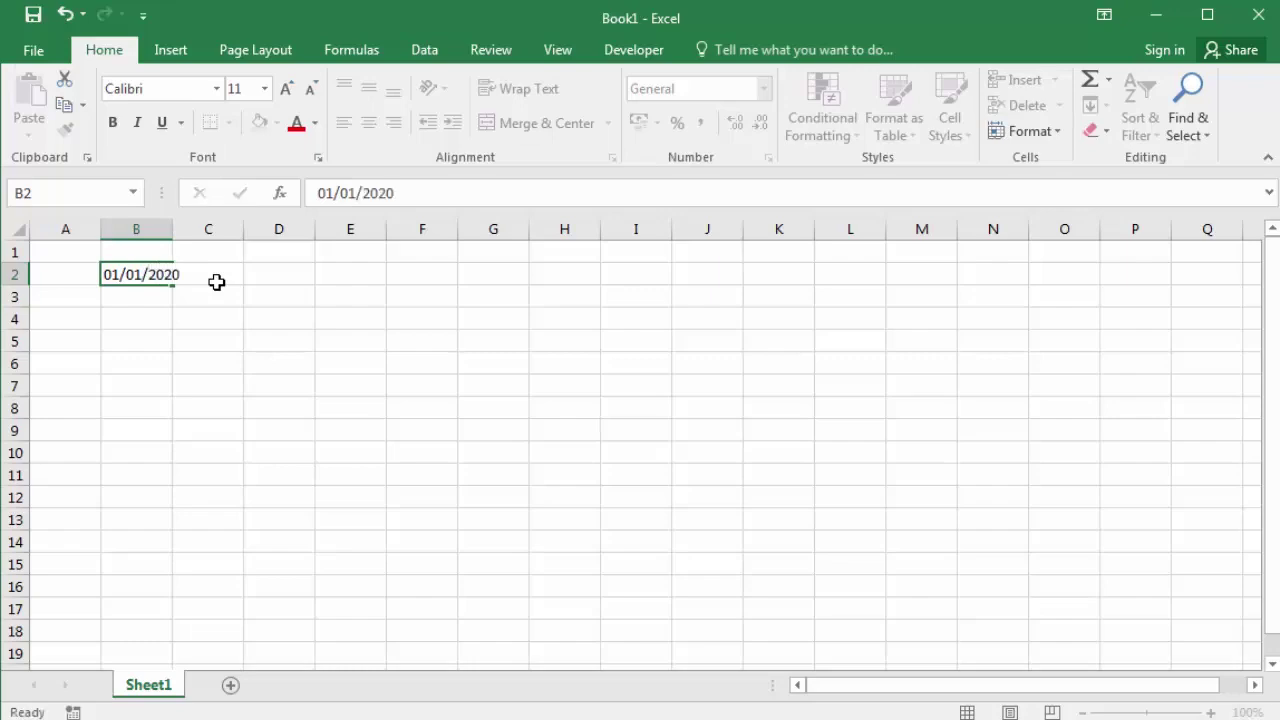
click(160, 276)
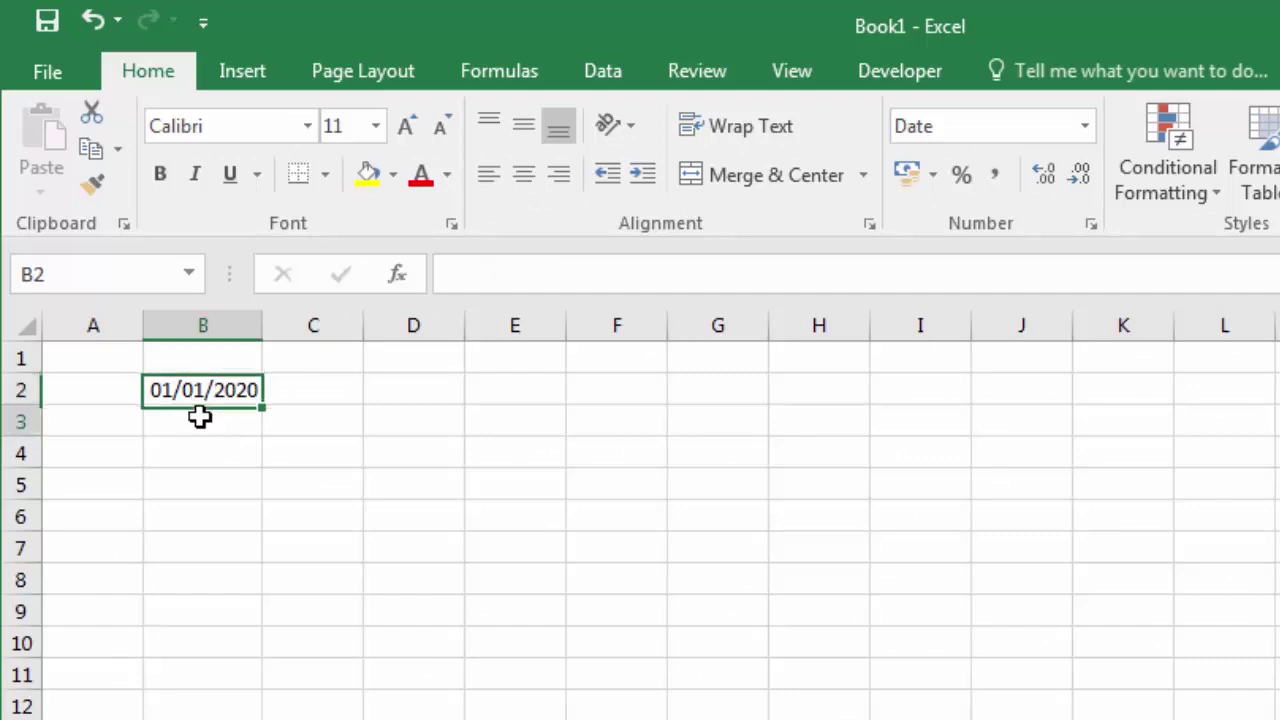
click(200, 420)
click(201, 454)
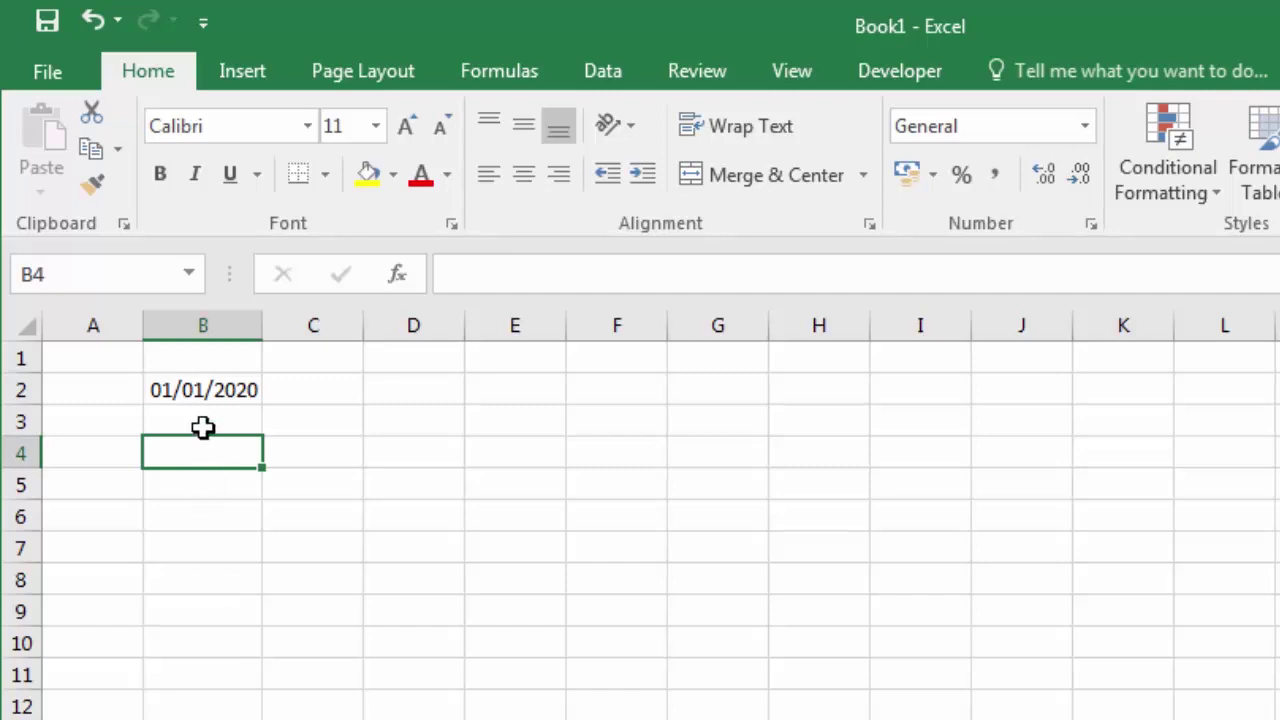
click(248, 392)
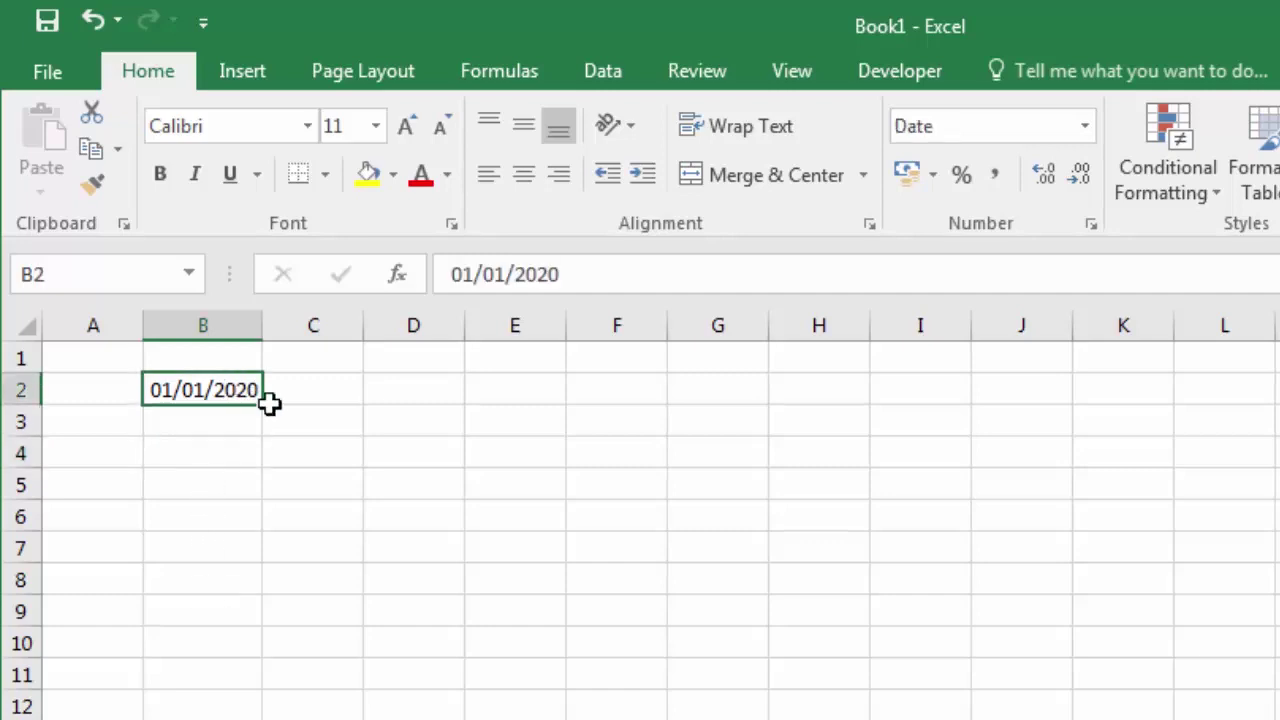
drag(263, 407, 263, 719)
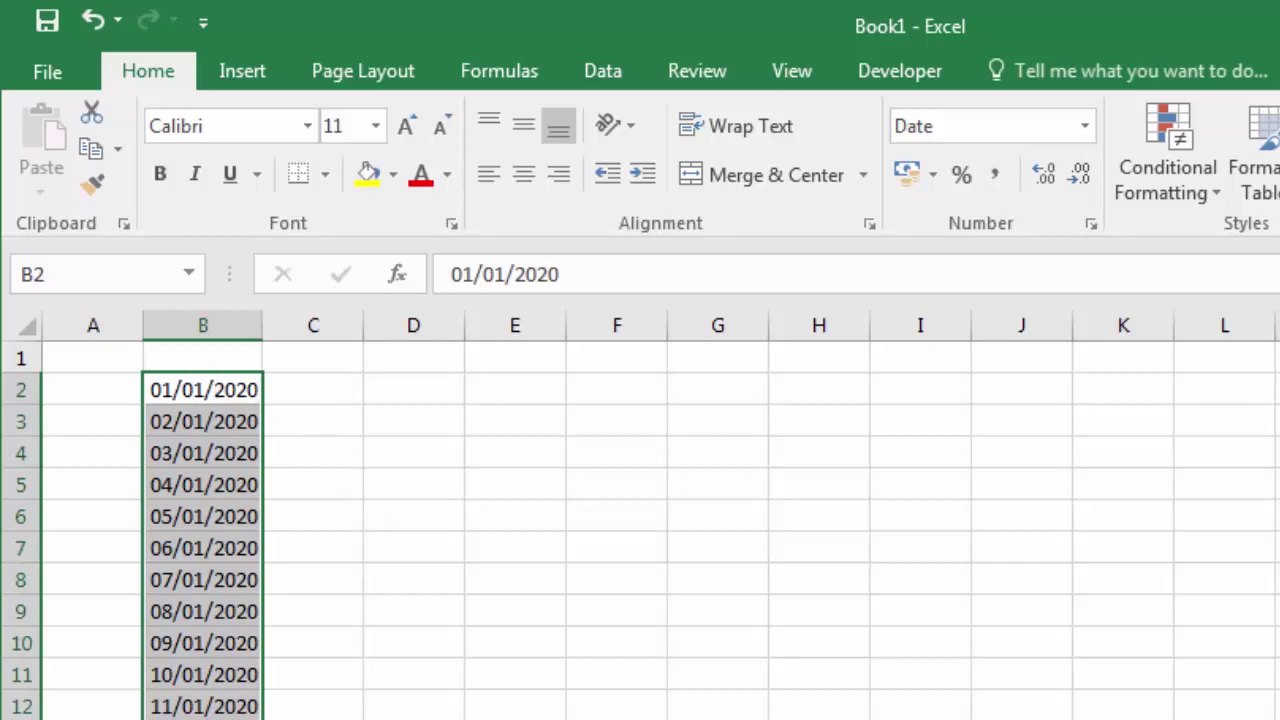
click(442, 655)
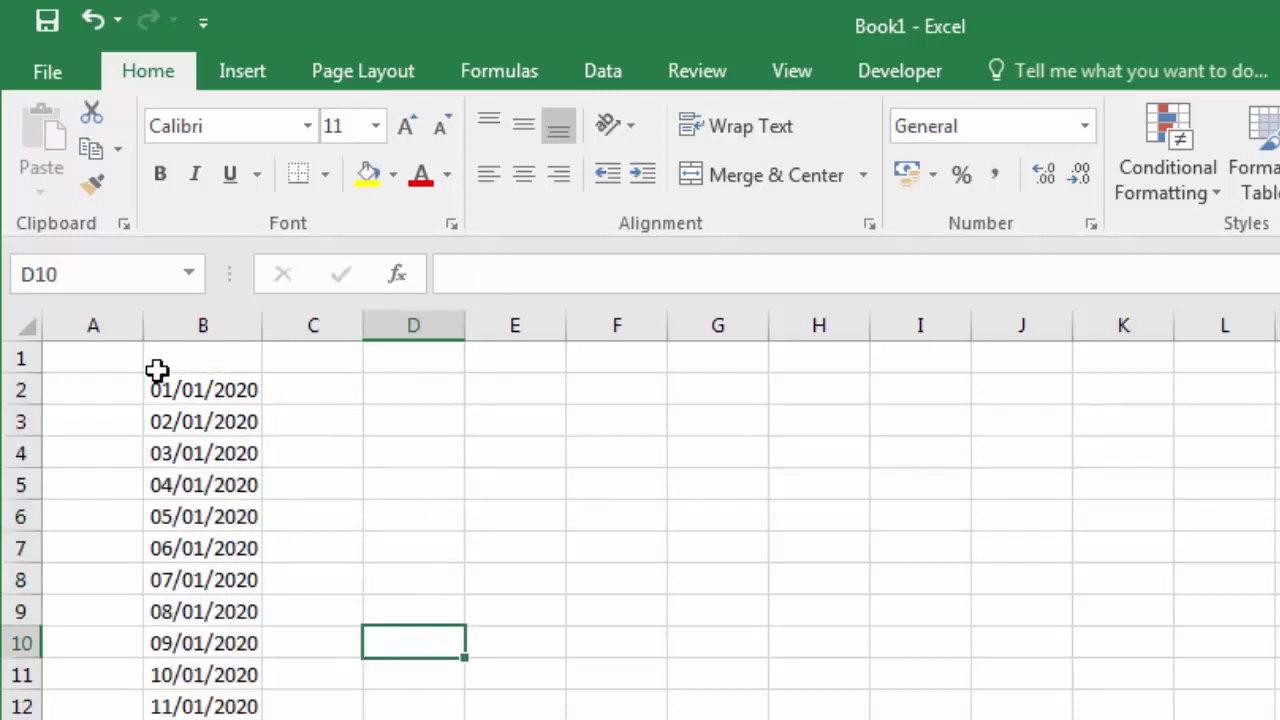
click(180, 395)
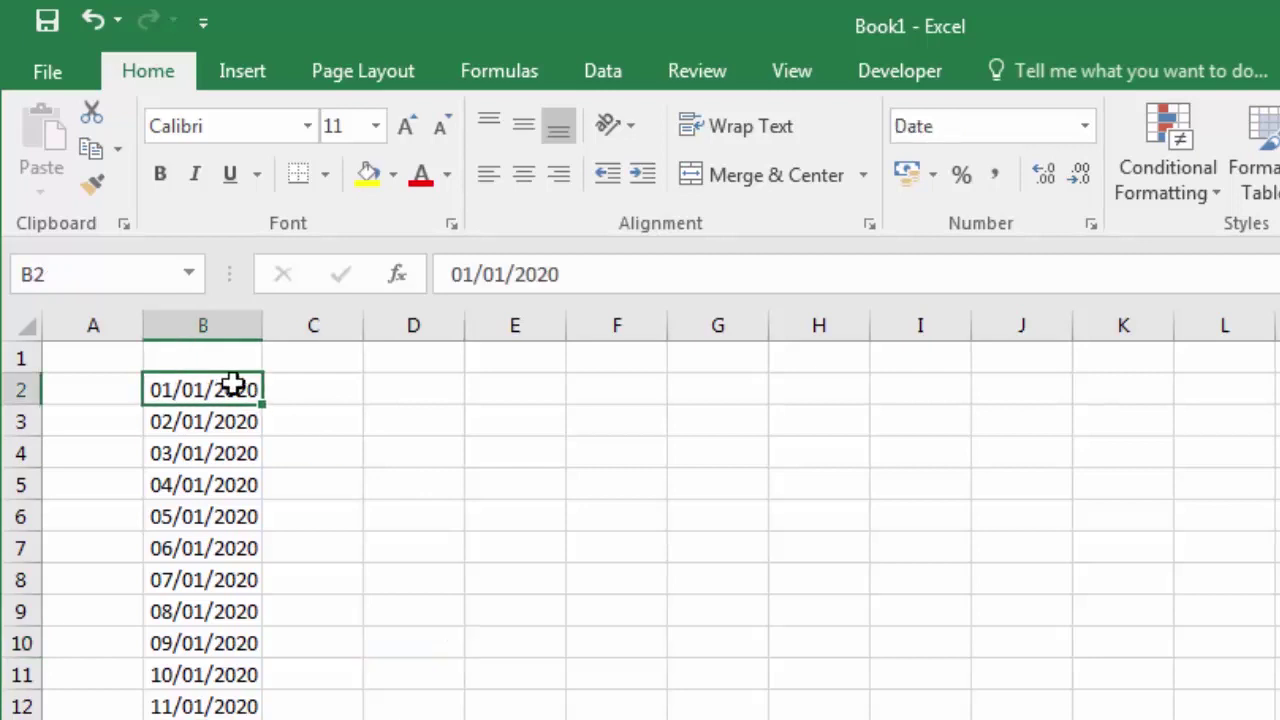
click(352, 423)
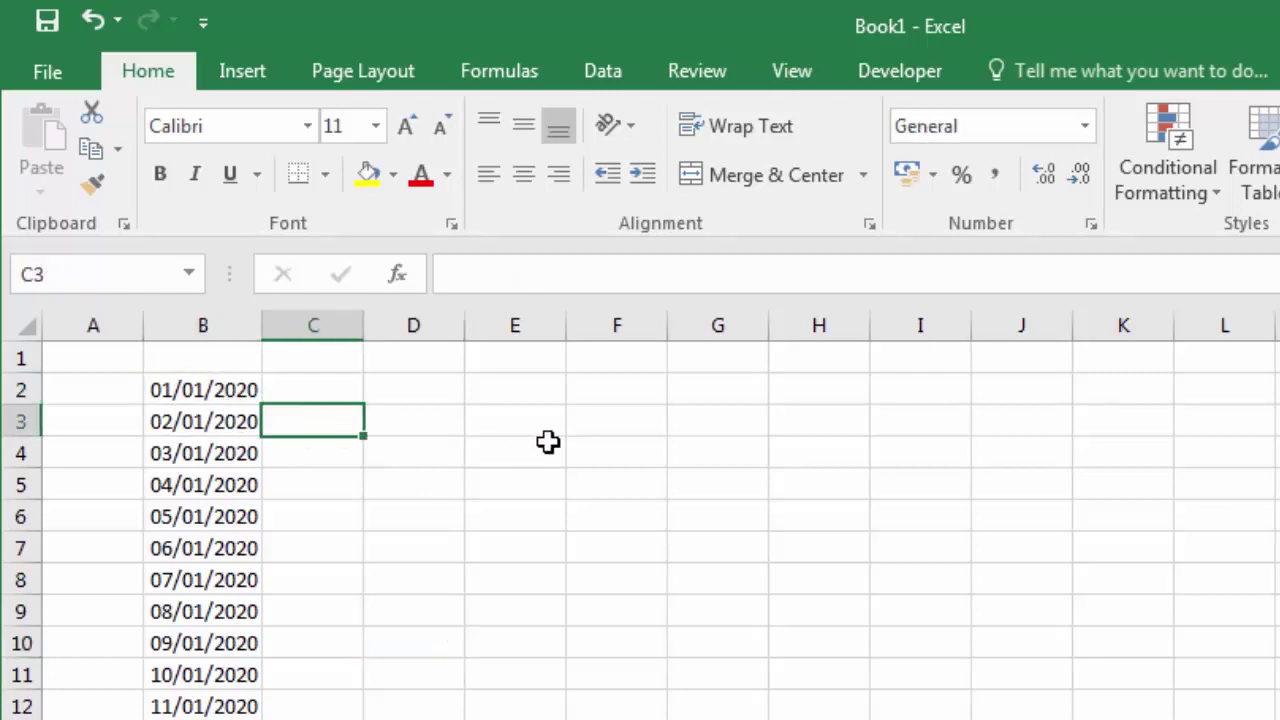
click(549, 443)
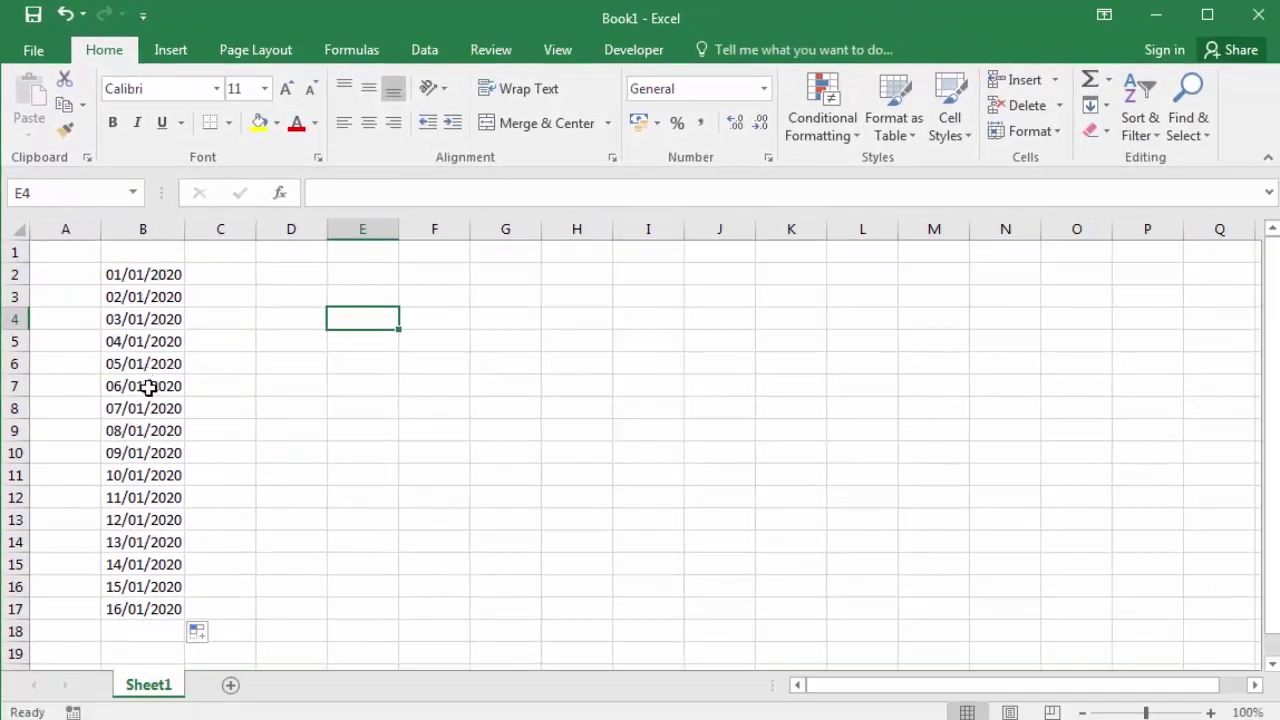
- Enter 01/01/2020 in C2 and 01/02/2020 in C3
click(220, 284)
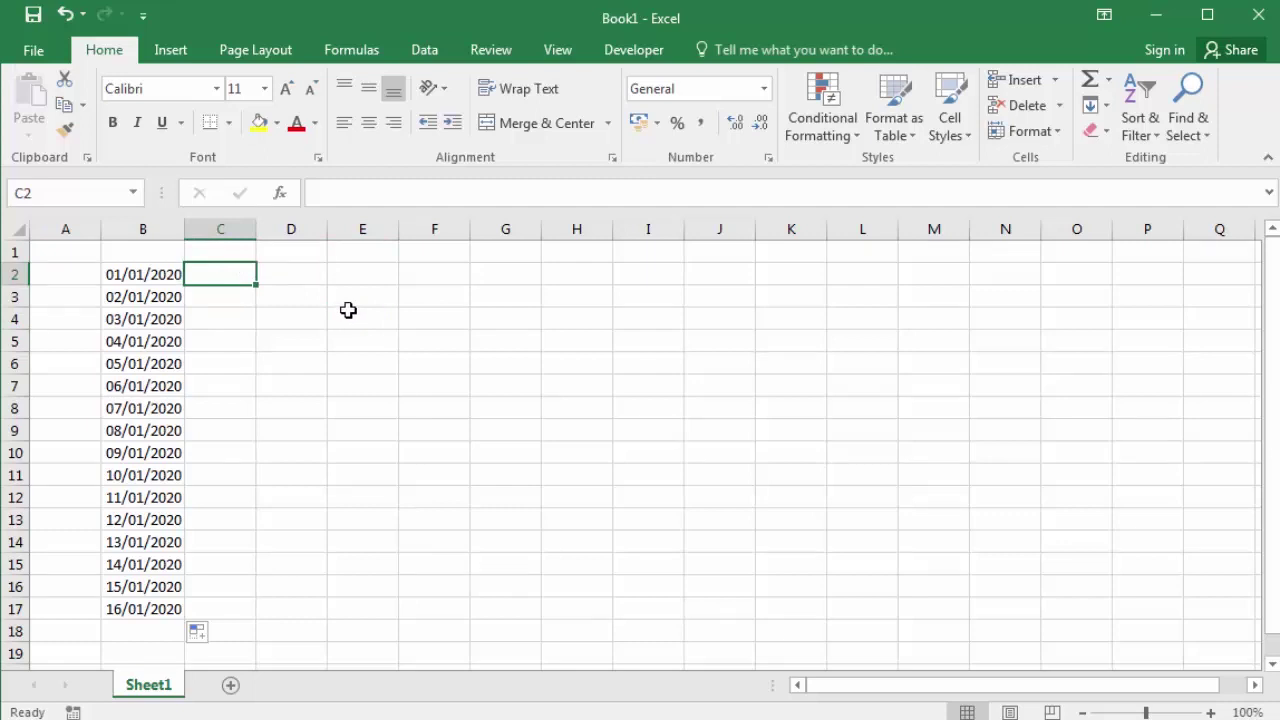
text(1/)
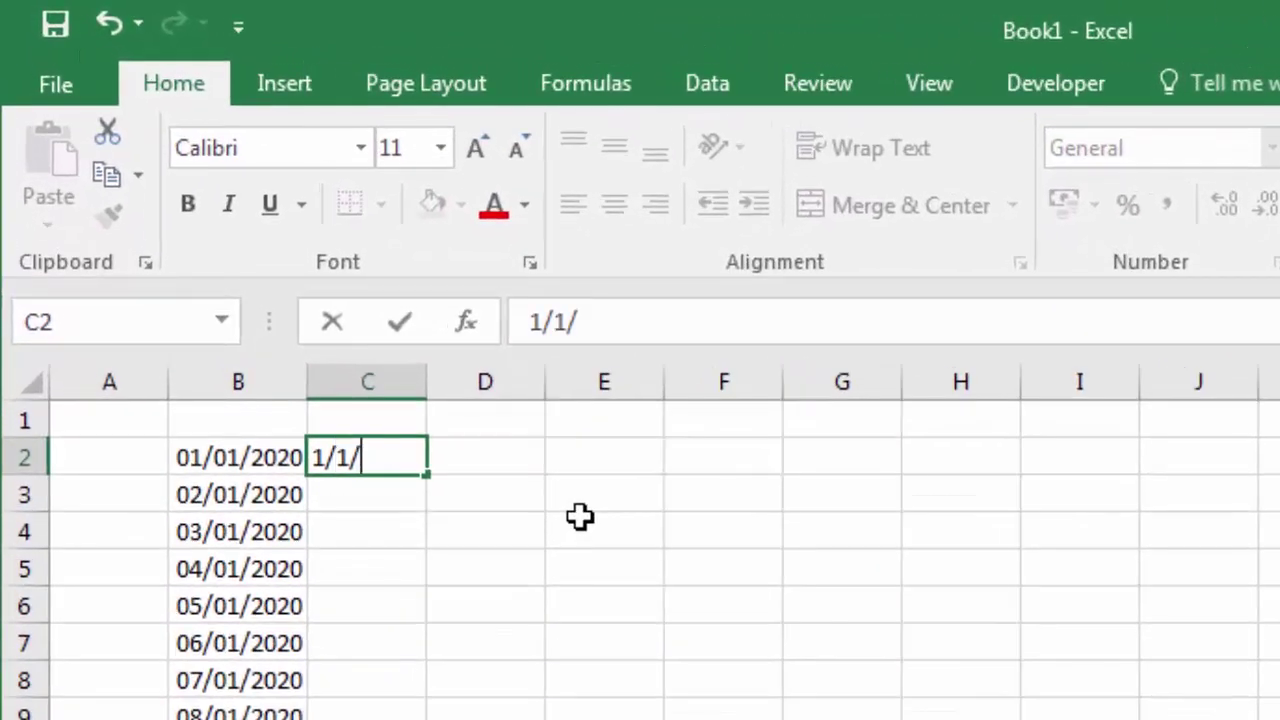
text(01/2020)
key(Return)
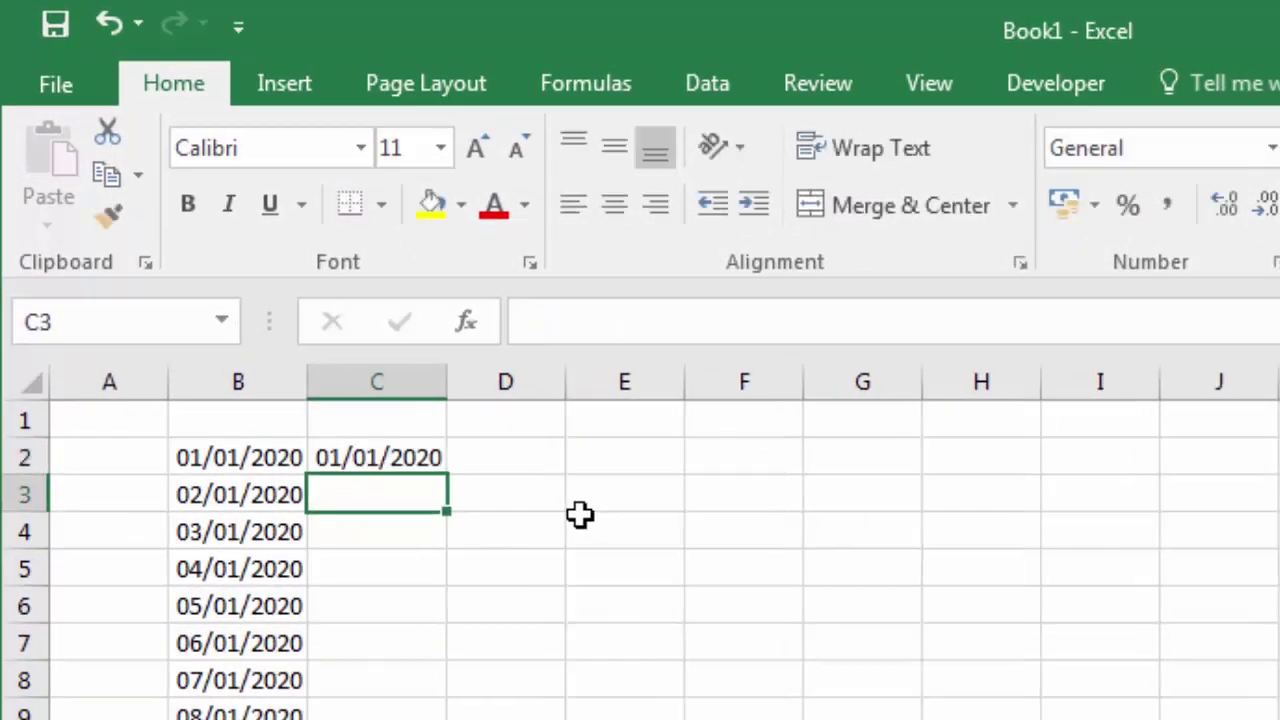
text(1/02/)
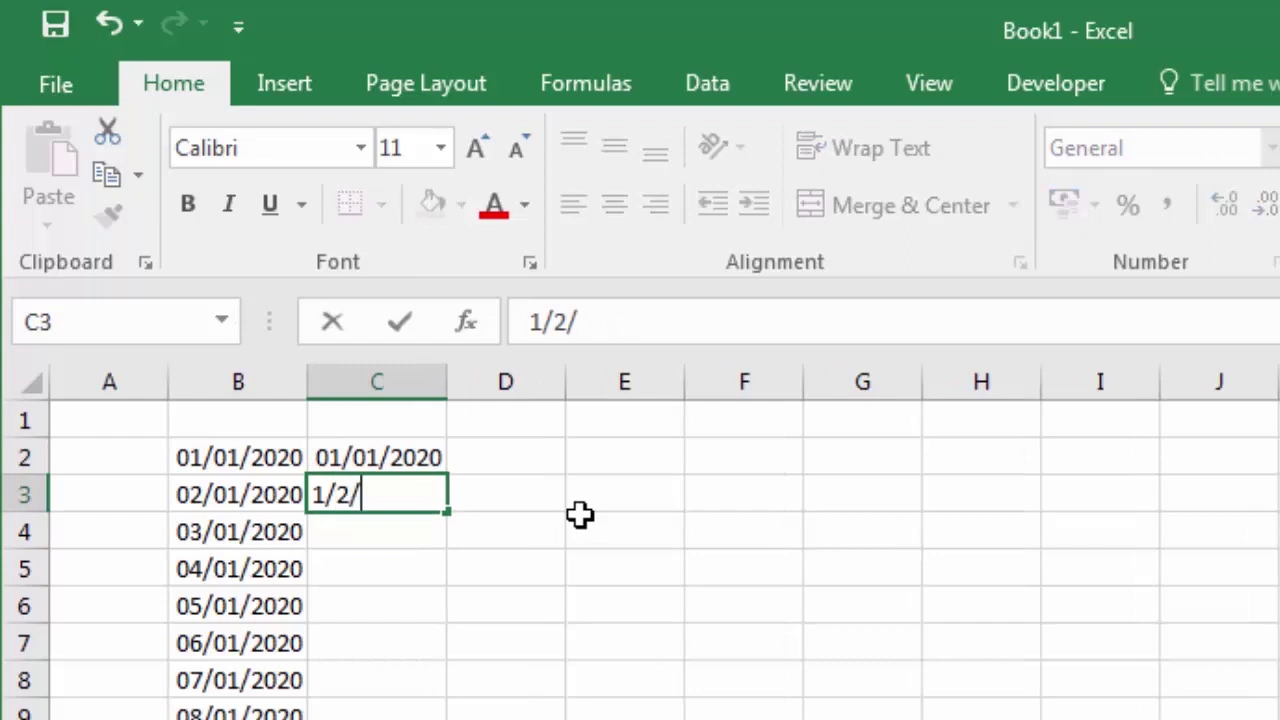
text(2020)
key(Return)
click(752, 468)
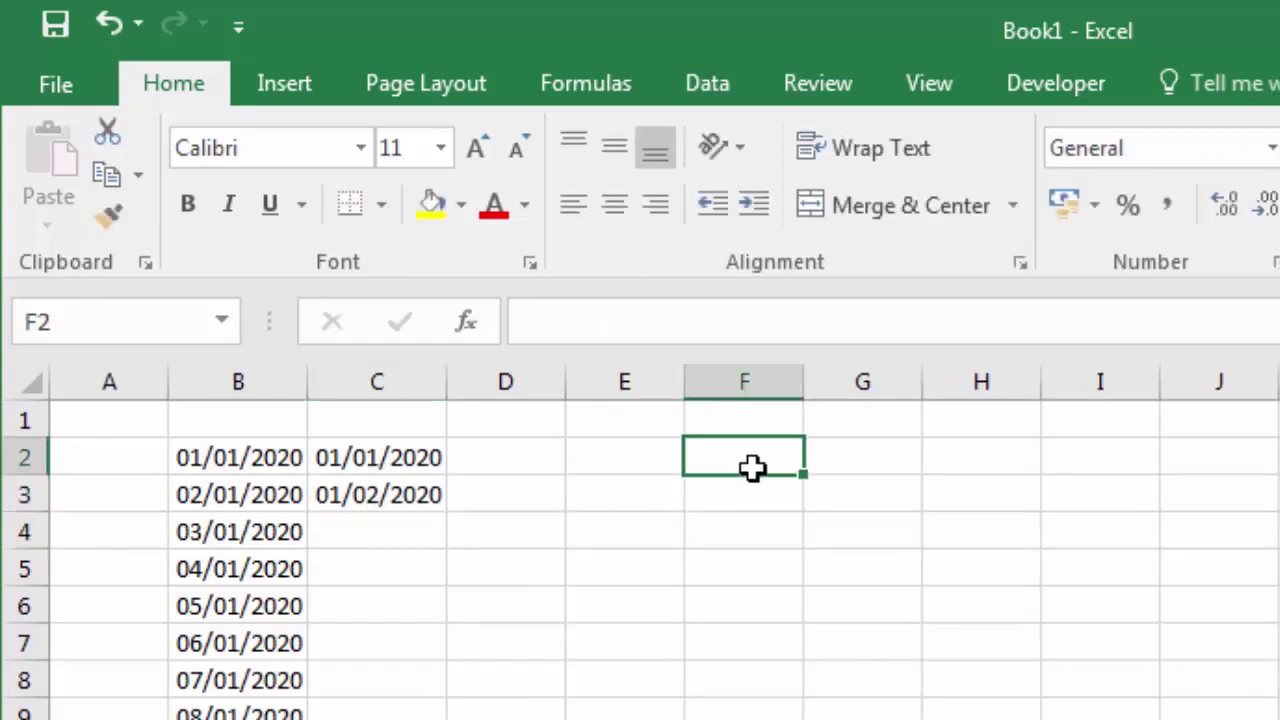
click(440, 463)
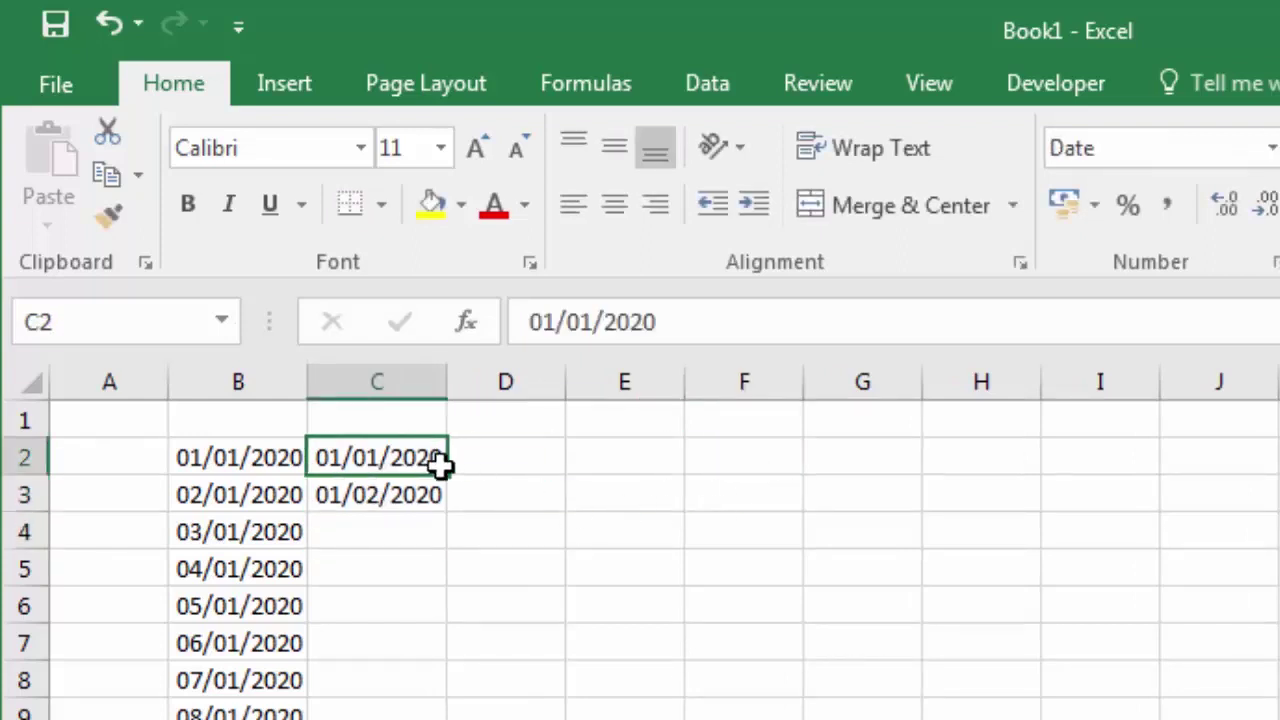
click(640, 531)
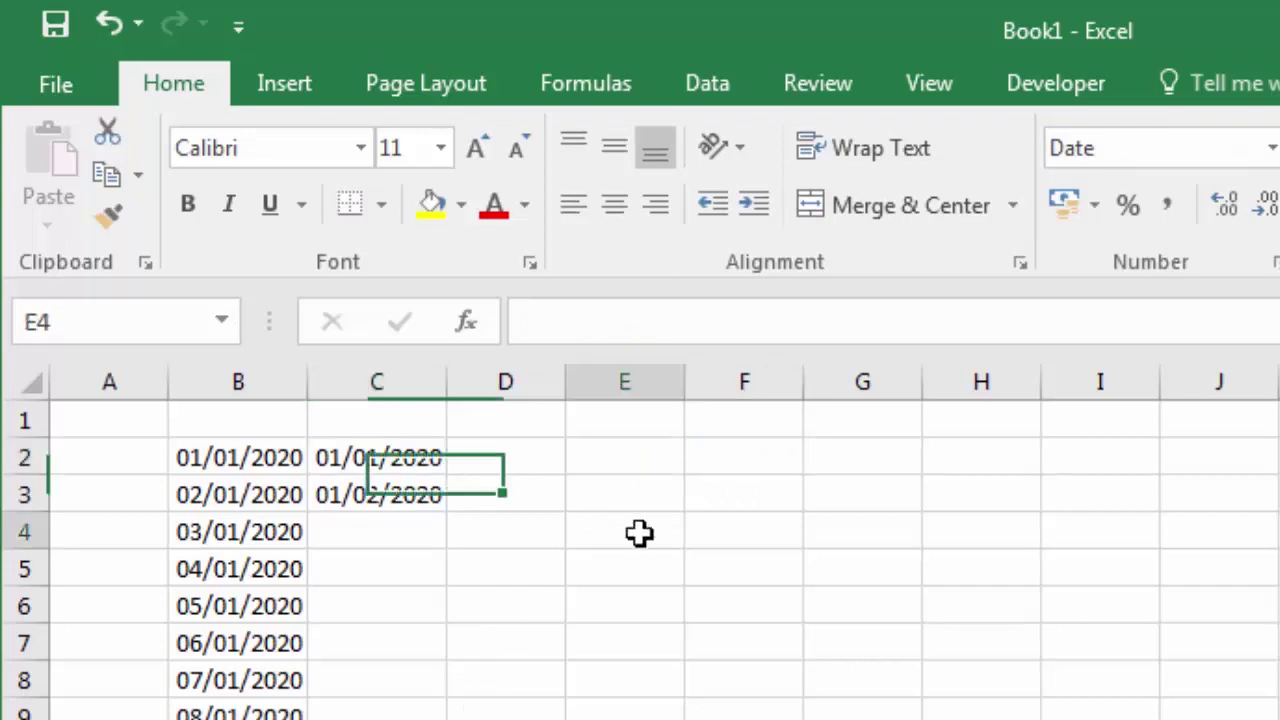
click(218, 457)
click(645, 528)
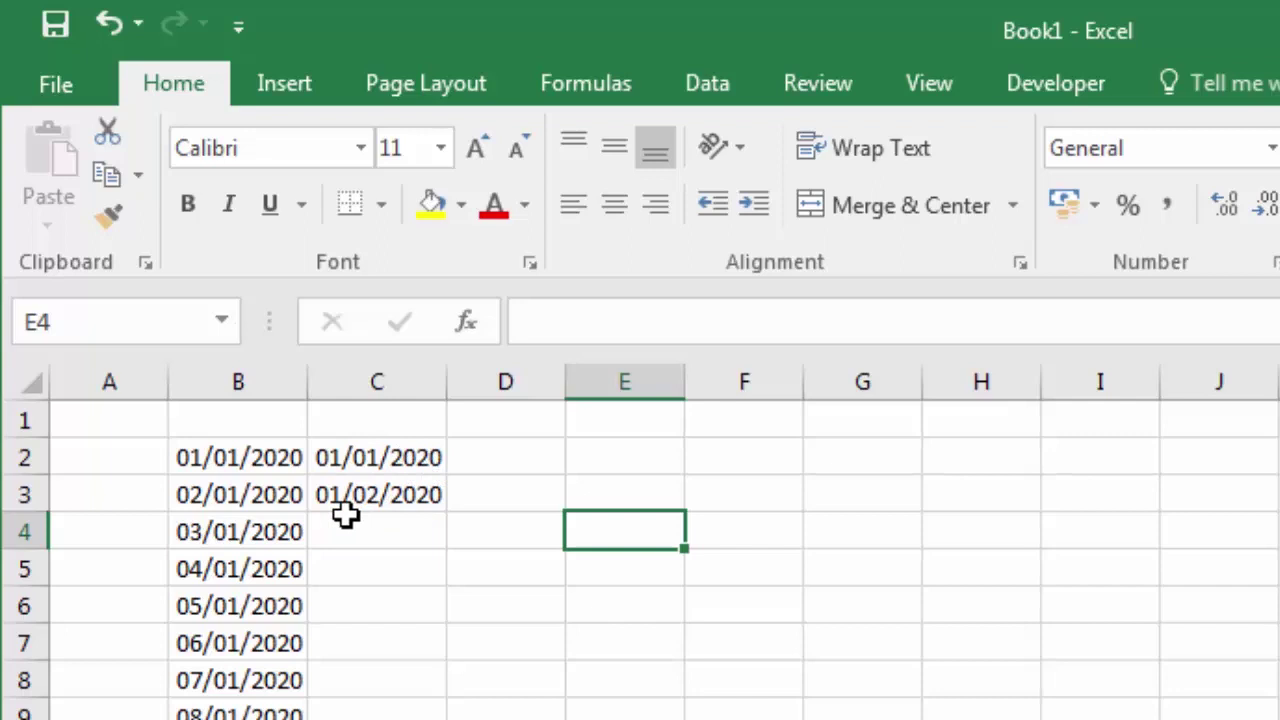
- Fill C2:C3 down column C to give monthly dates reaching 01/01/2021 in C14
drag(420, 451, 415, 490)
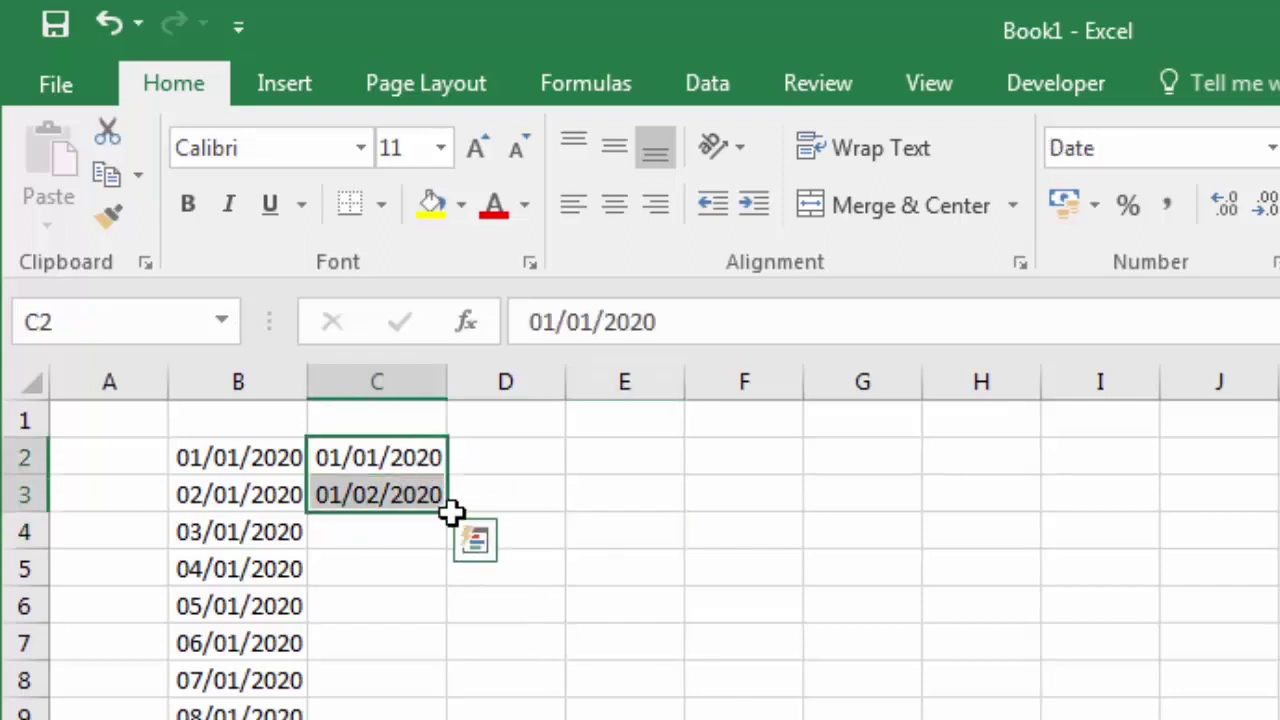
drag(452, 512, 378, 715)
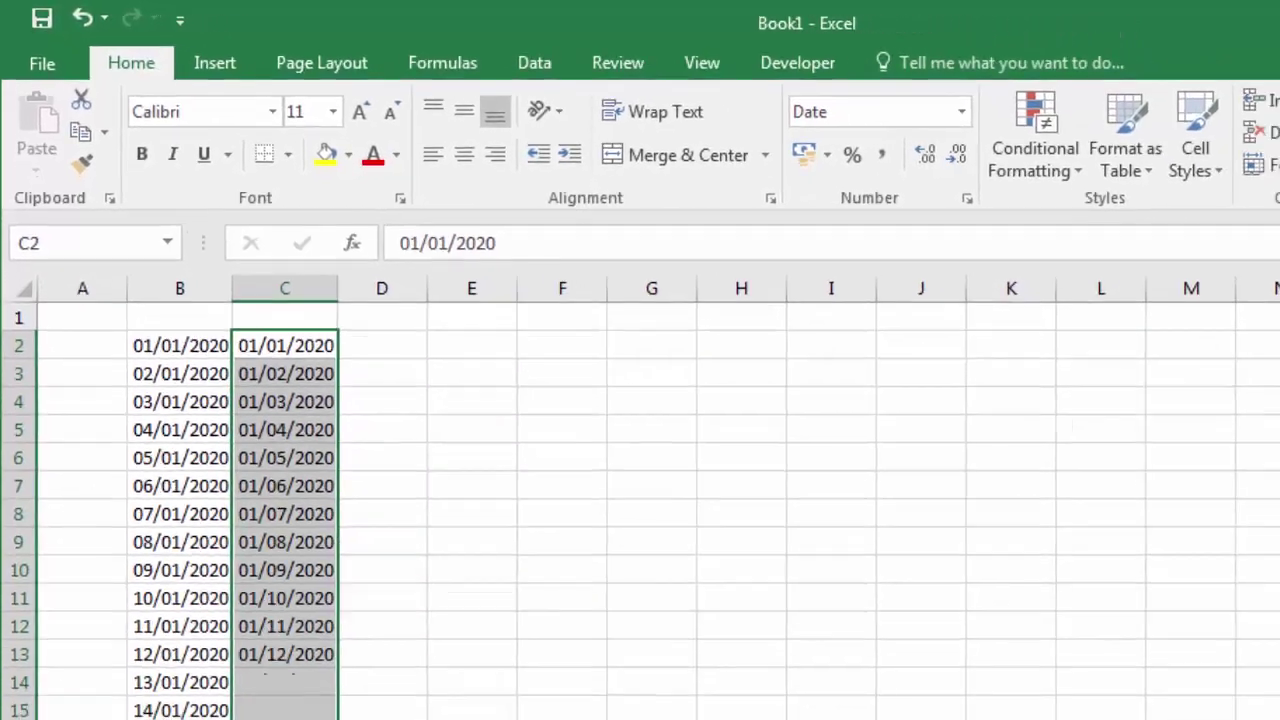
click(405, 473)
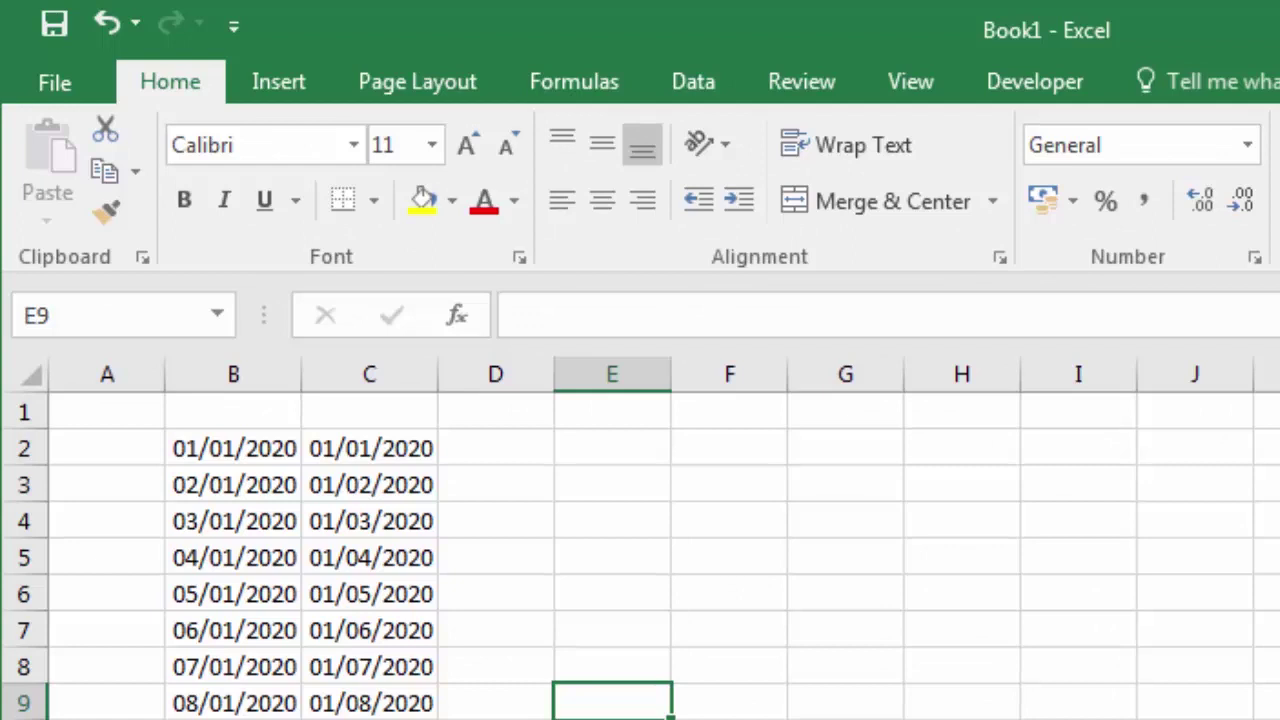
click(495, 715)
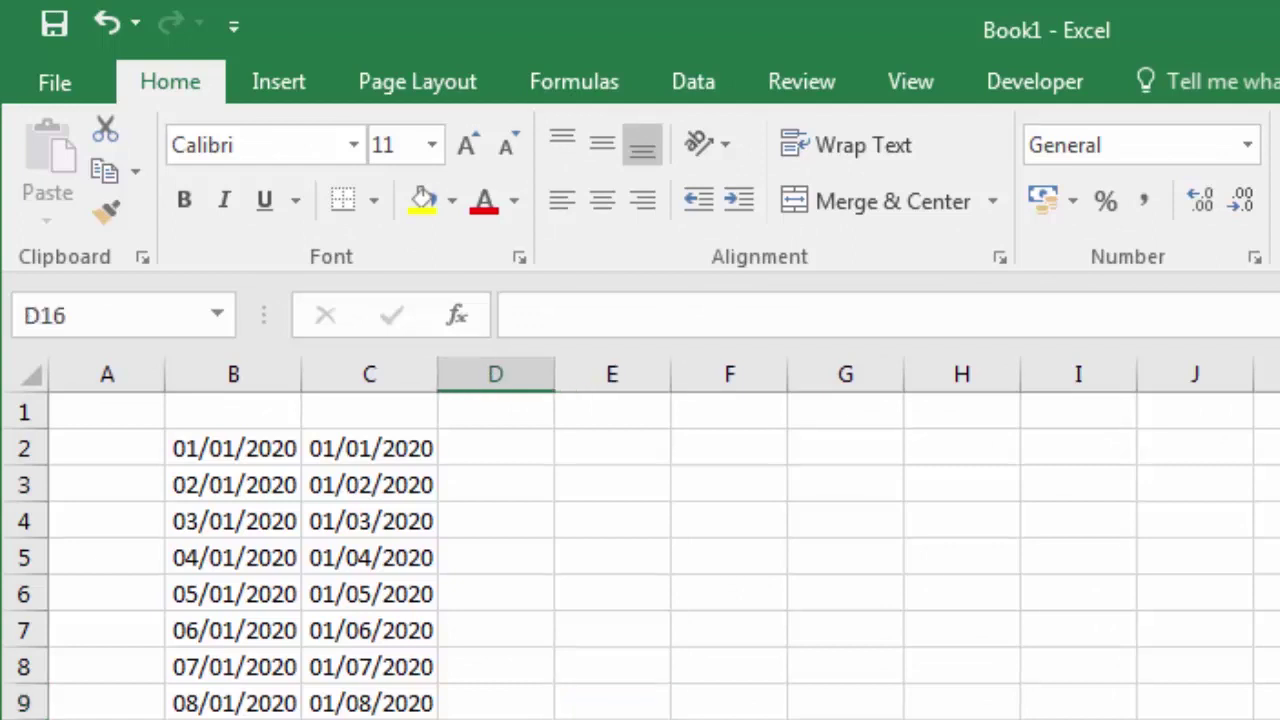
click(369, 715)
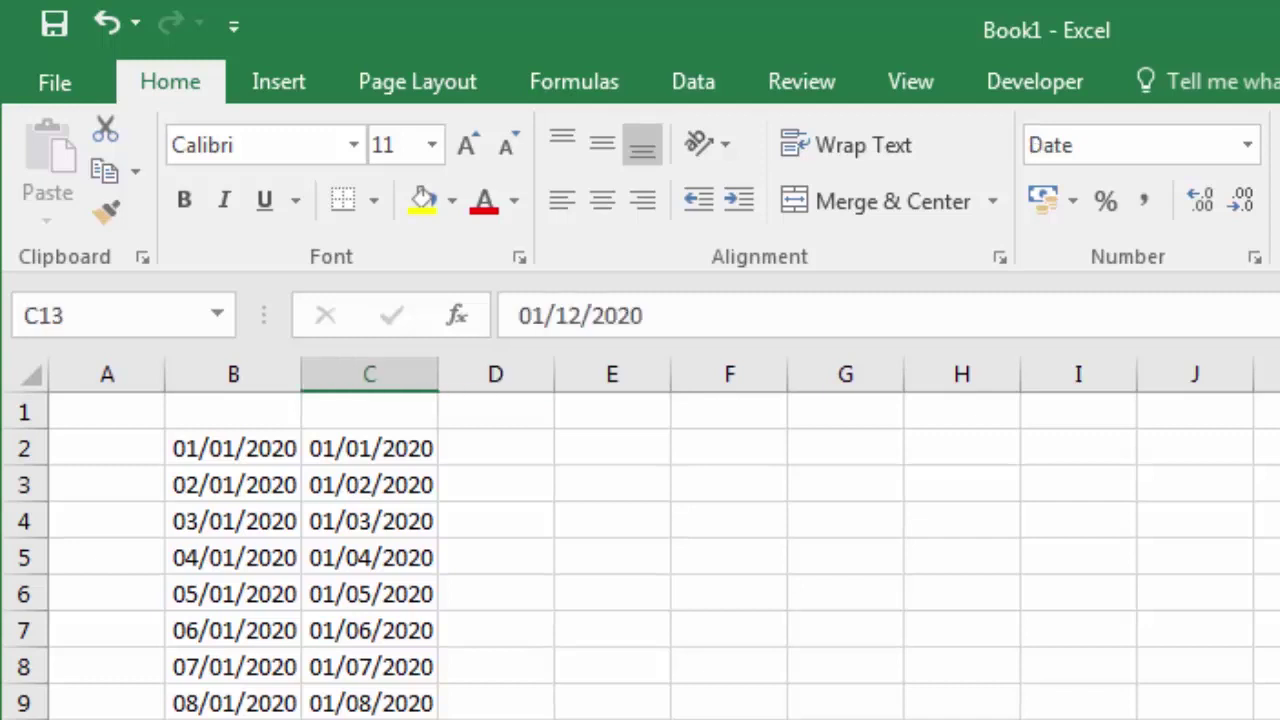
click(369, 715)
click(729, 715)
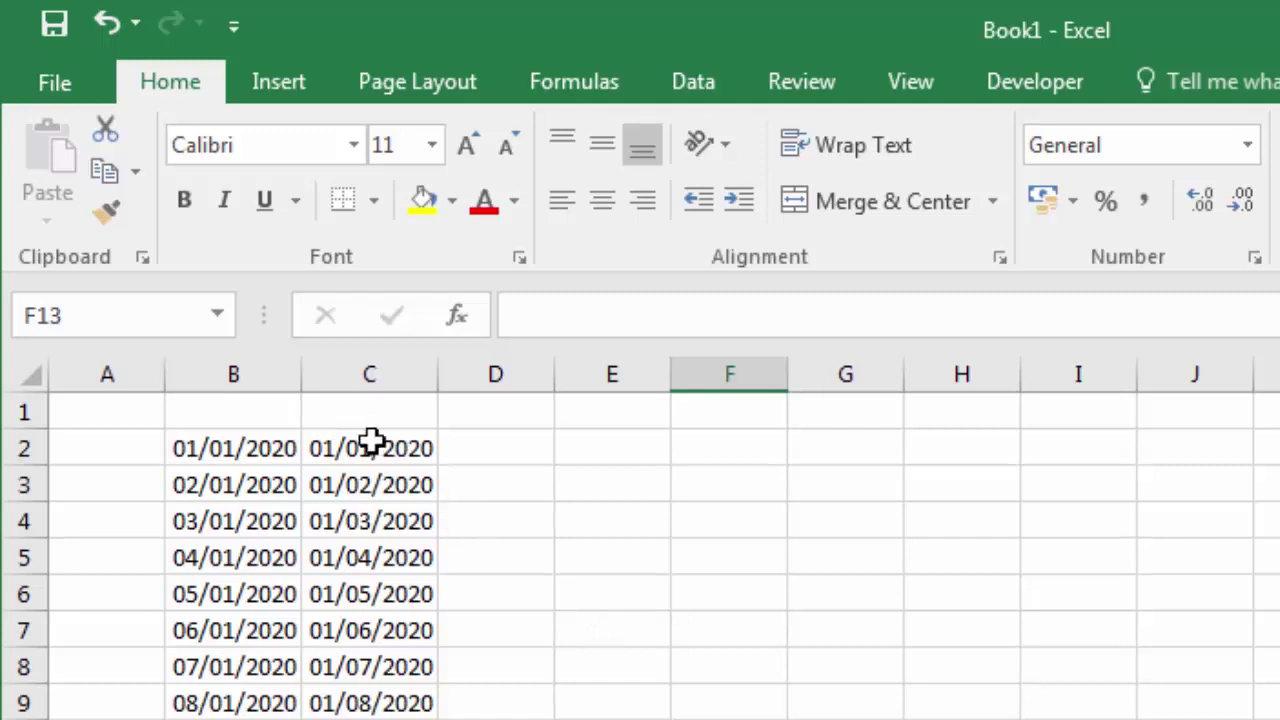
- Enter 01/01/2020 and 01/01/2021 in D2:D3 and fill down to 01/01/2027 in D9
click(497, 450)
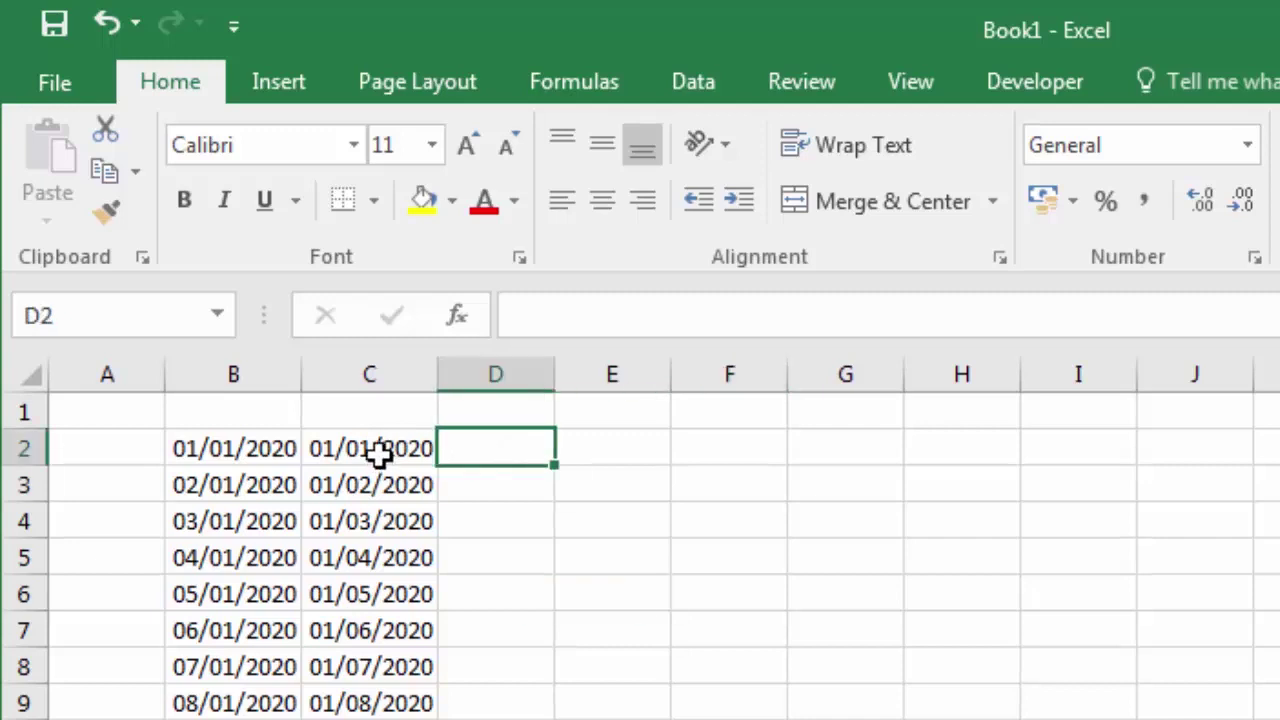
text(1)
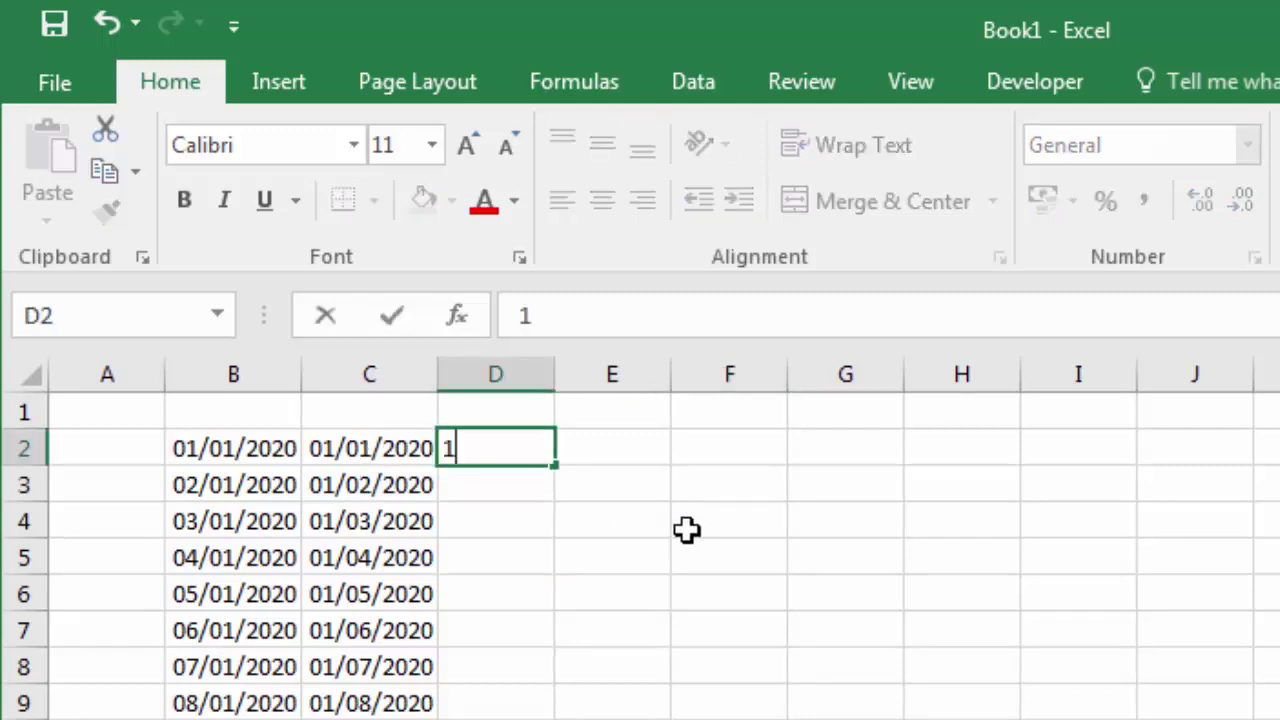
text(/01/)
text(2020)
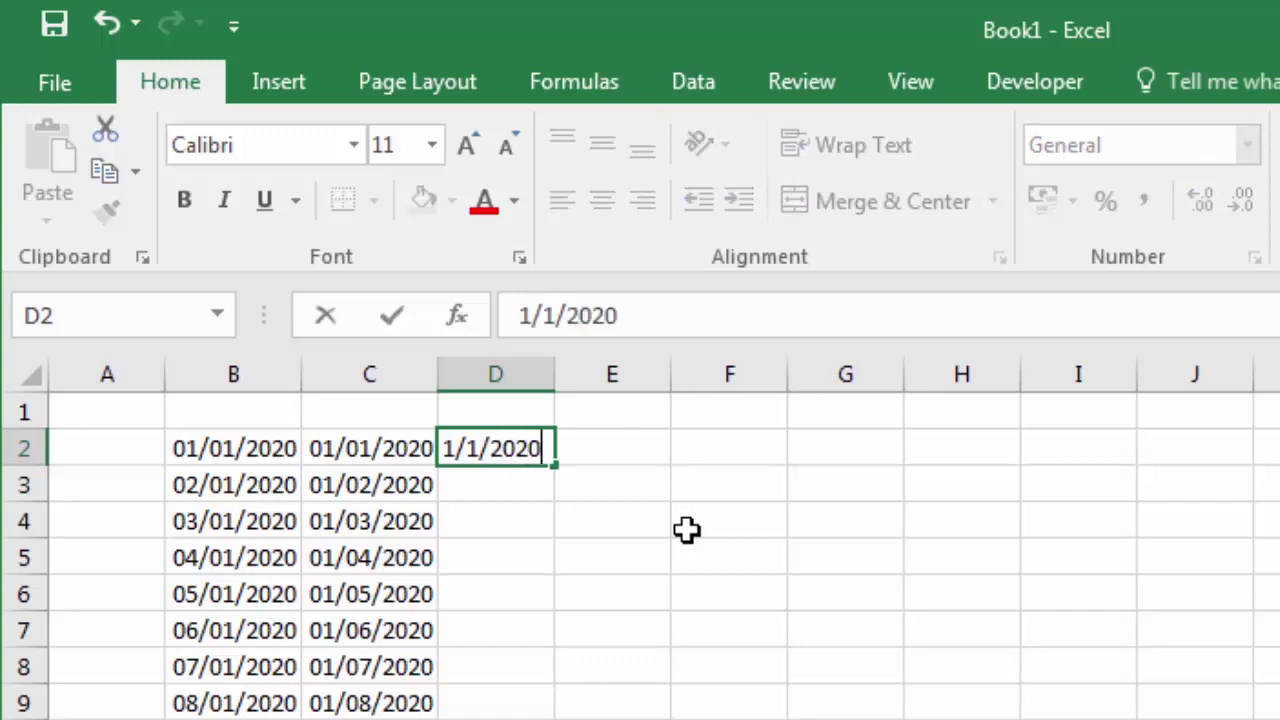
key(Return)
text(1/2)
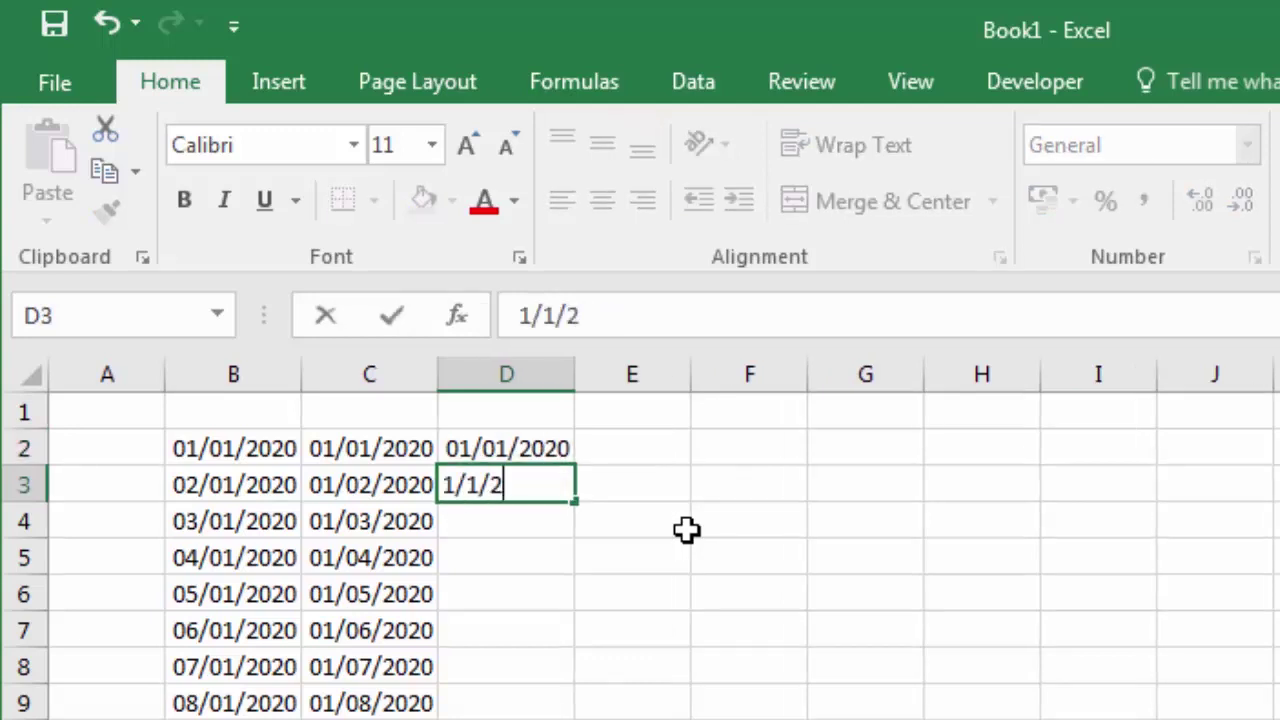
text(021)
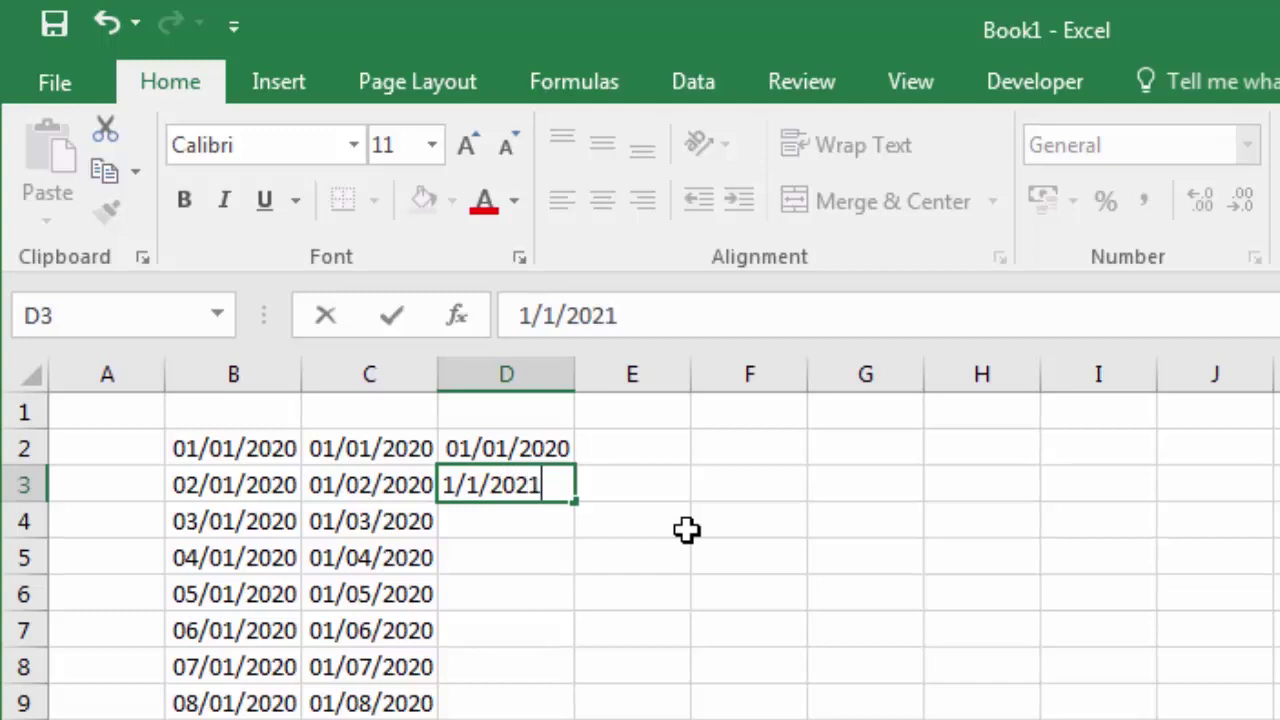
click(688, 529)
drag(523, 451, 523, 483)
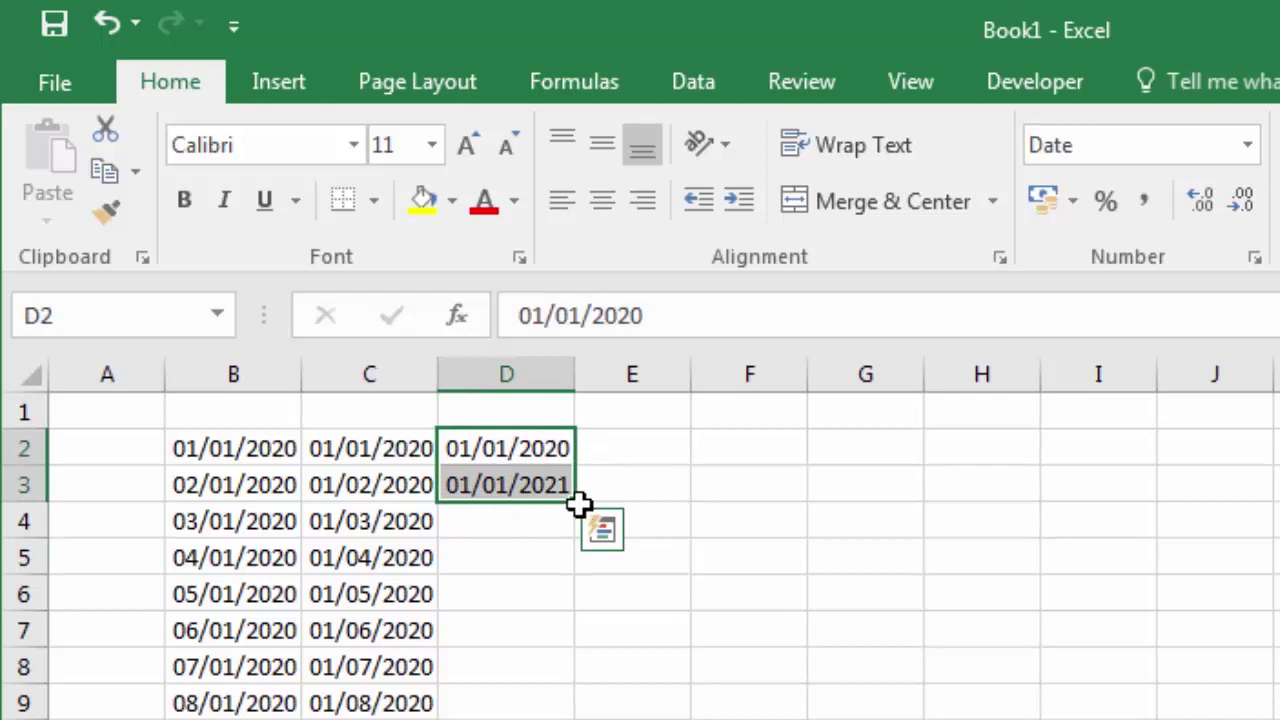
drag(576, 502, 575, 718)
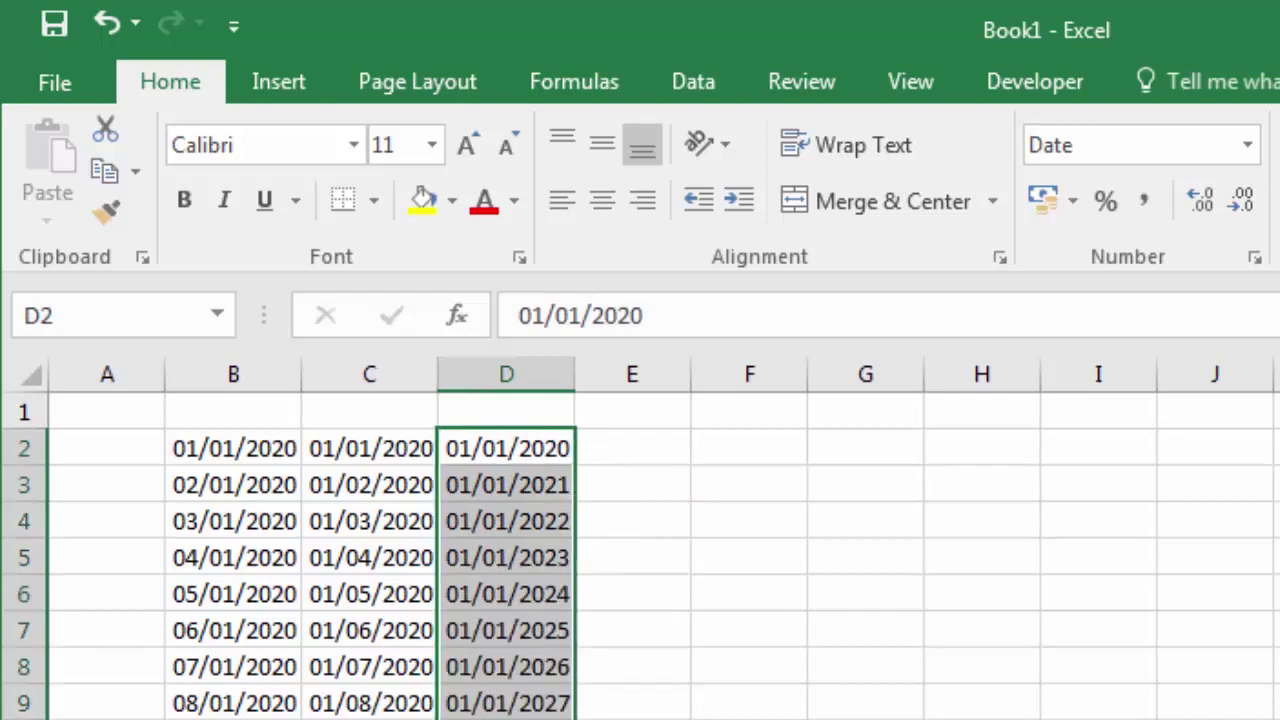
click(866, 719)
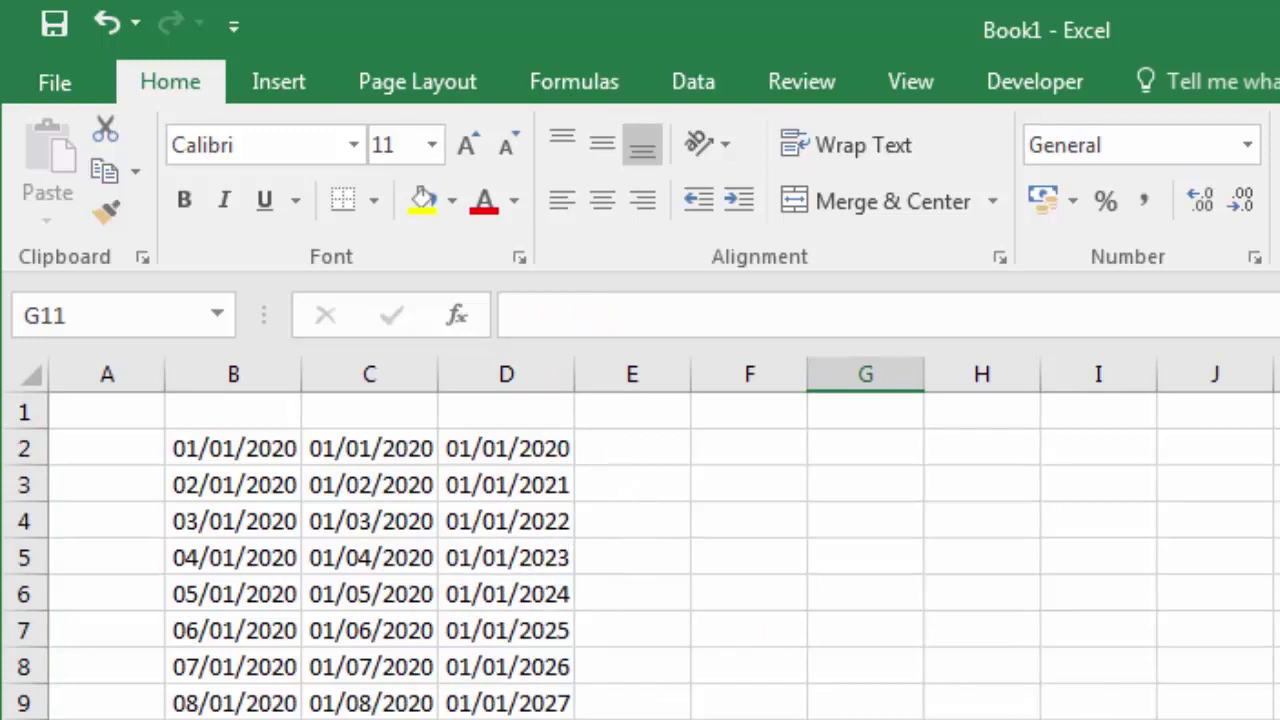
- Enter the start date 01/01/2020 in F2
click(749, 434)
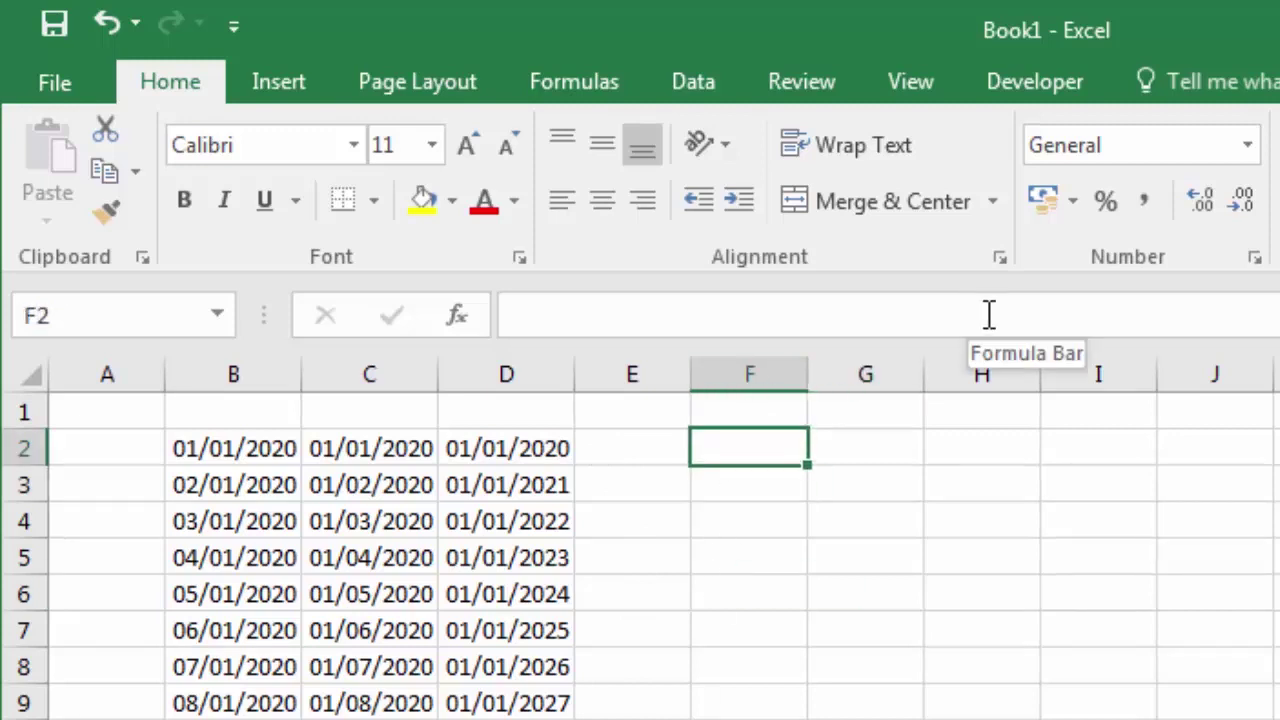
click(940, 557)
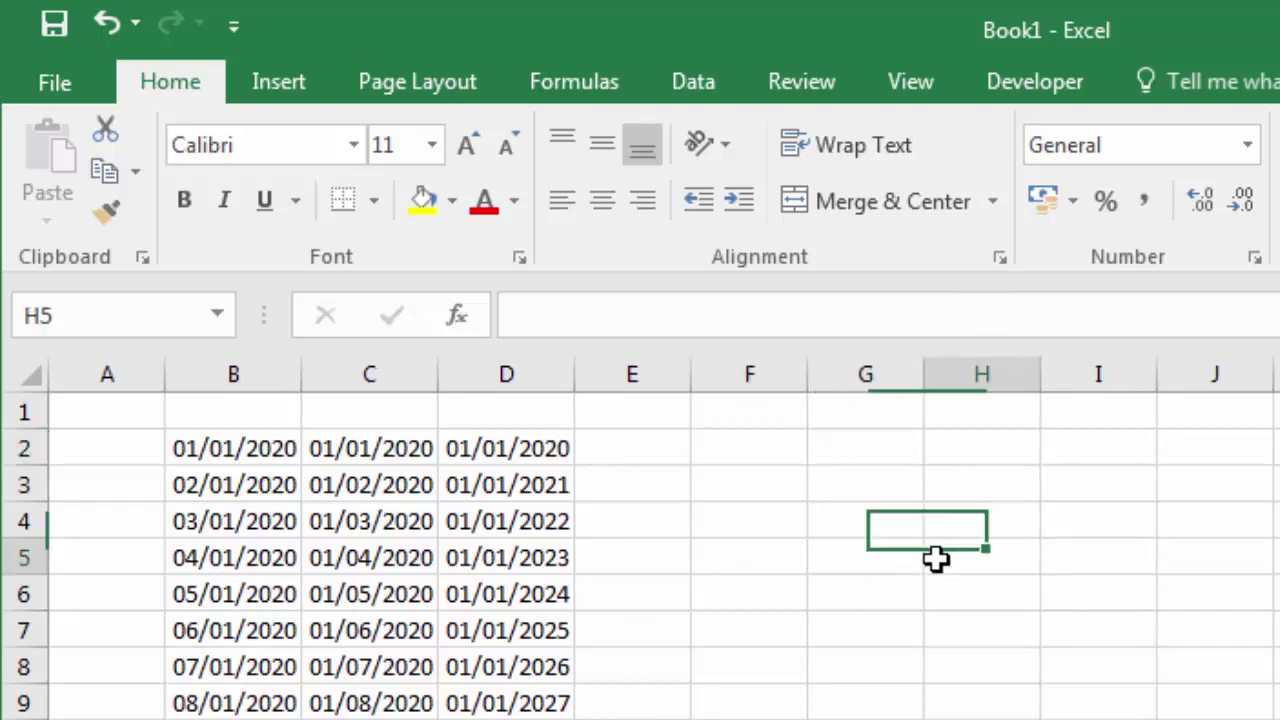
click(739, 453)
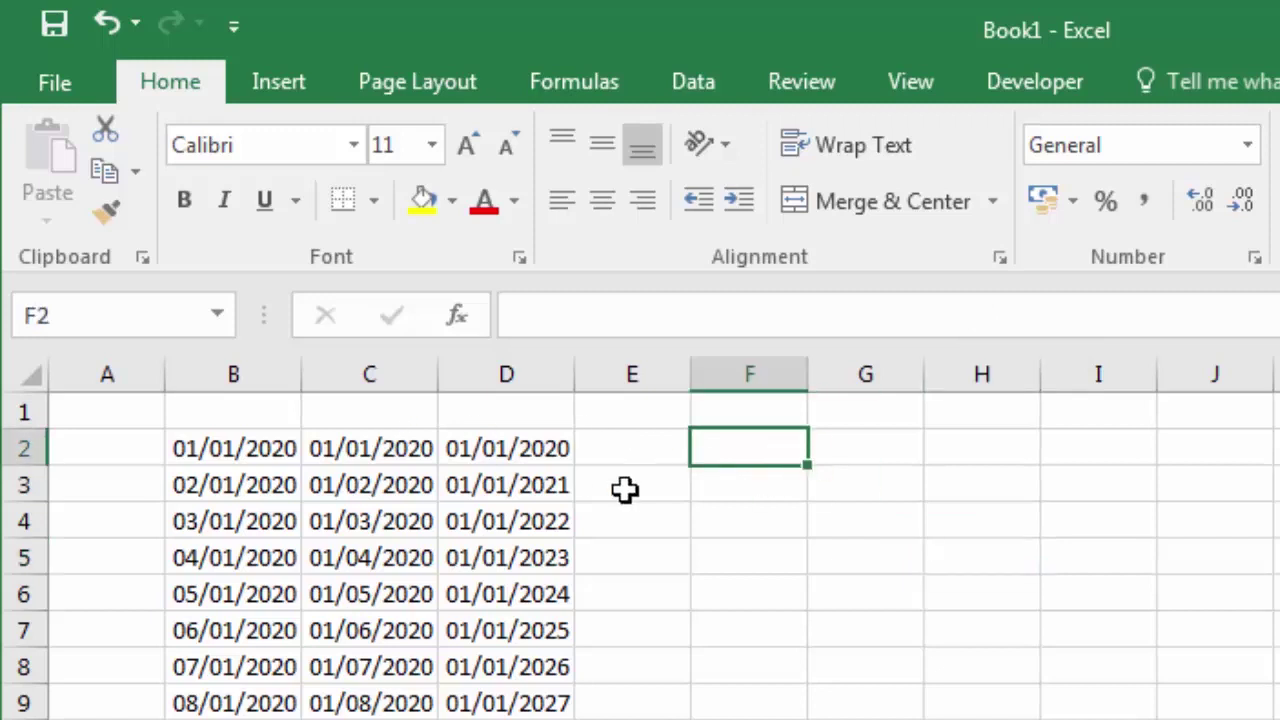
text(1/1/20)
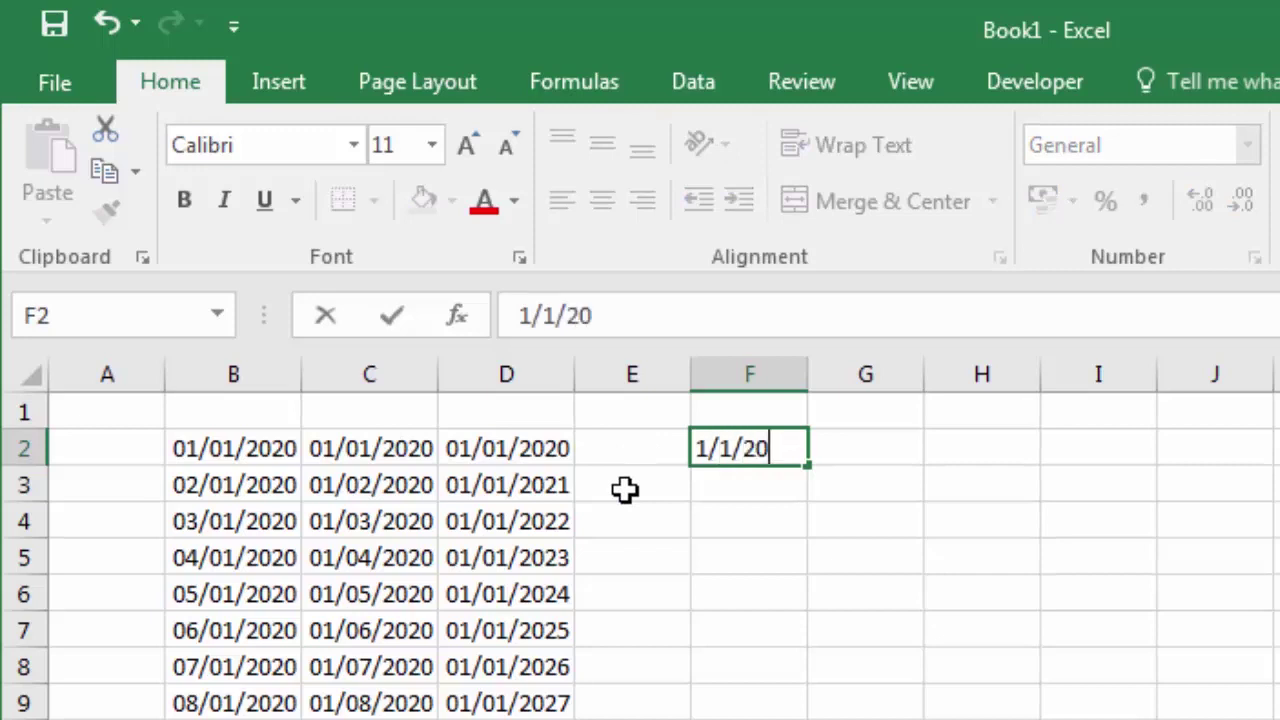
text(20)
key(Return)
- Right-drag F2 down column F and choose Fill Days for consecutive daily dates
click(1232, 544)
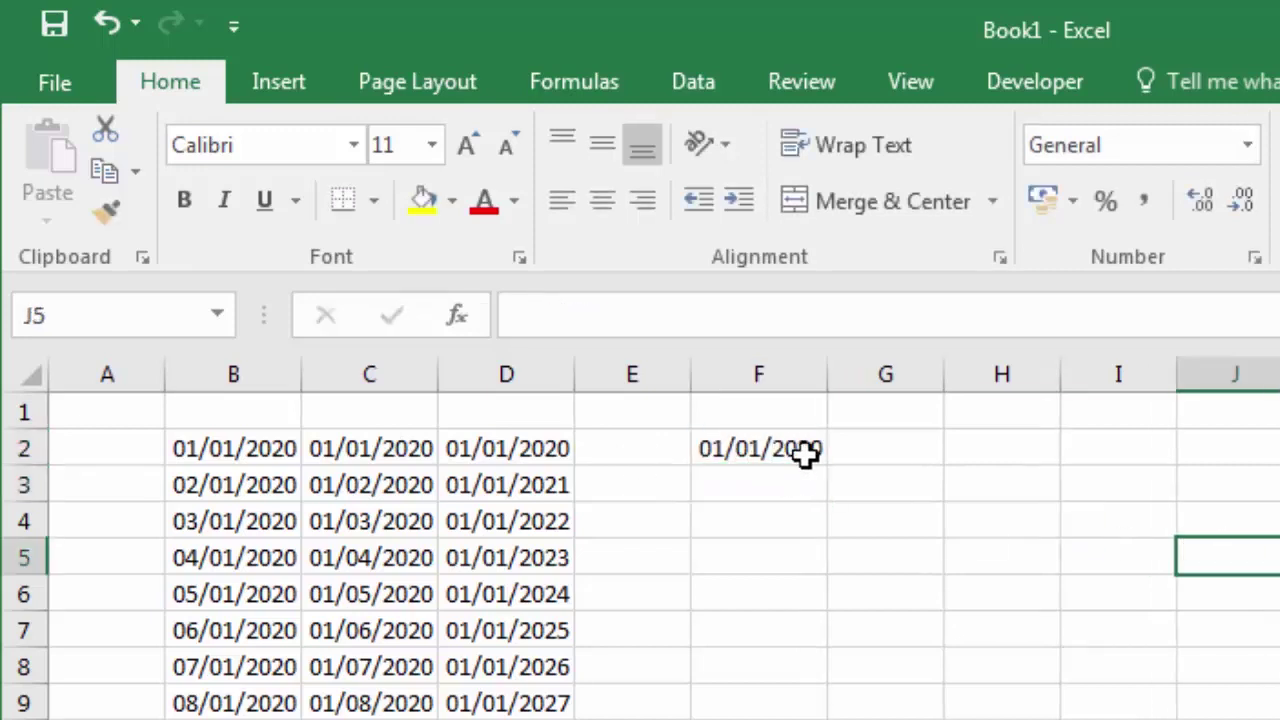
click(808, 450)
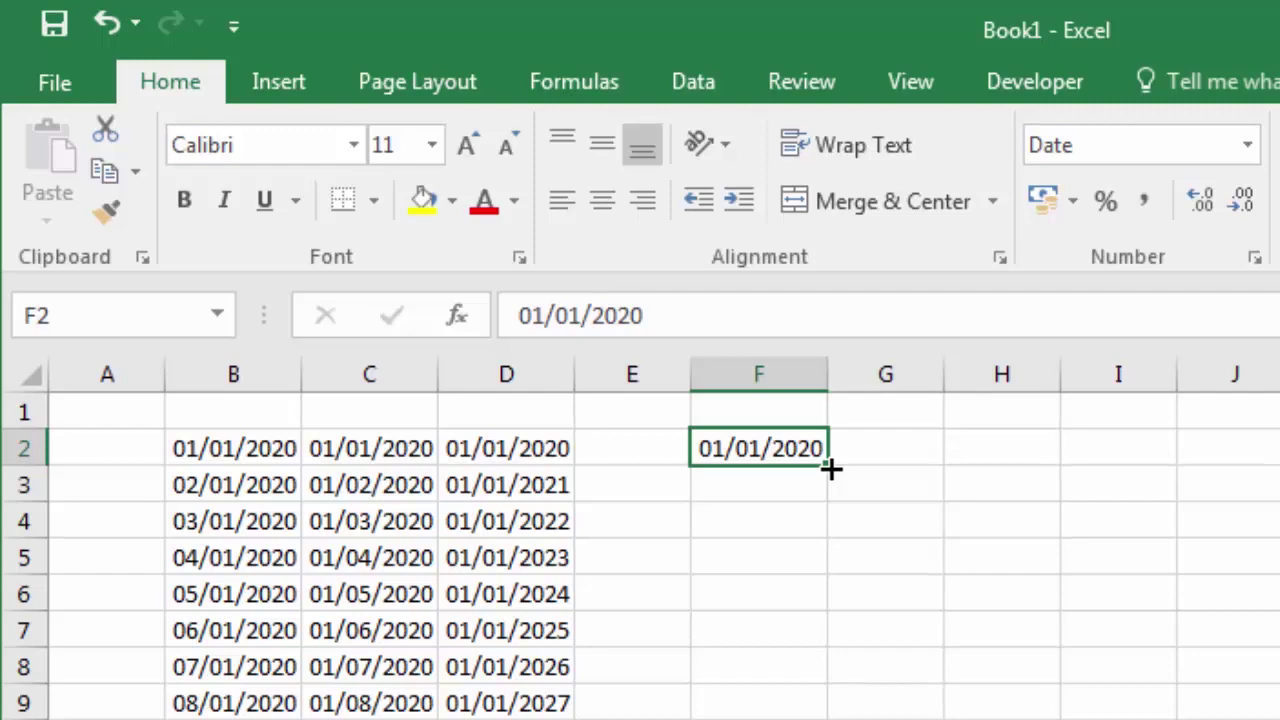
drag(831, 468, 845, 718)
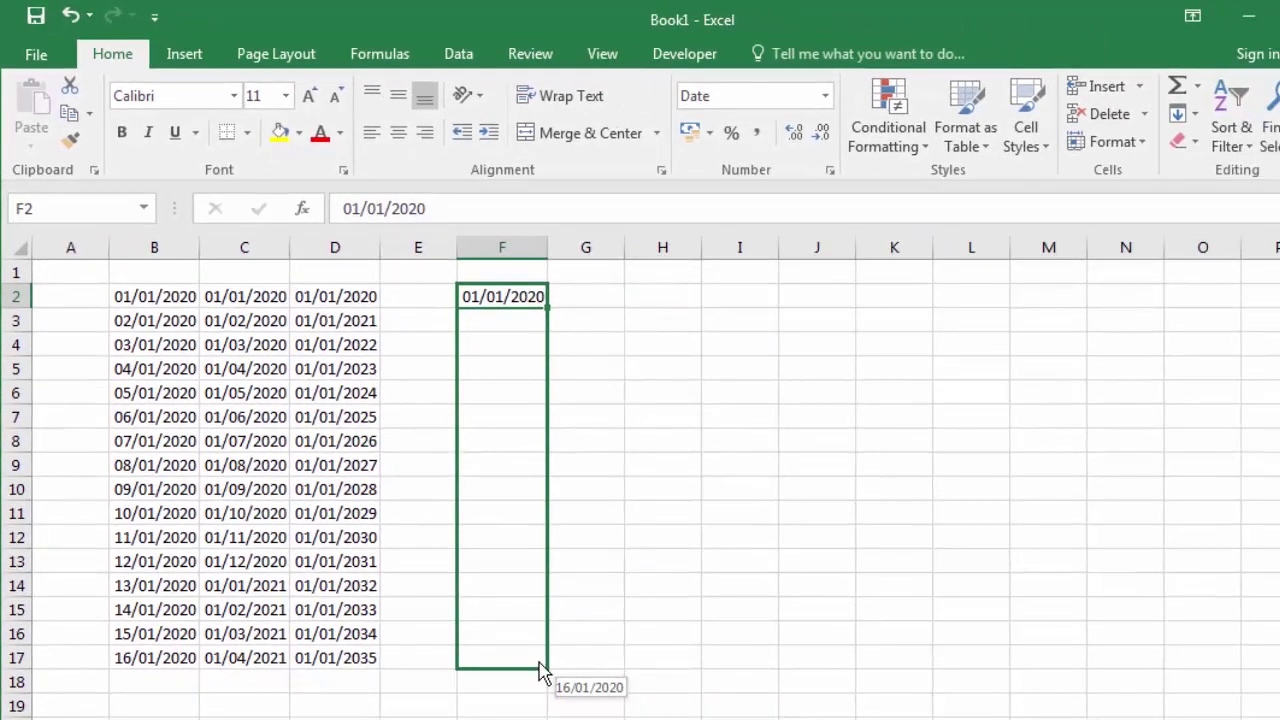
drag(845, 718, 545, 665)
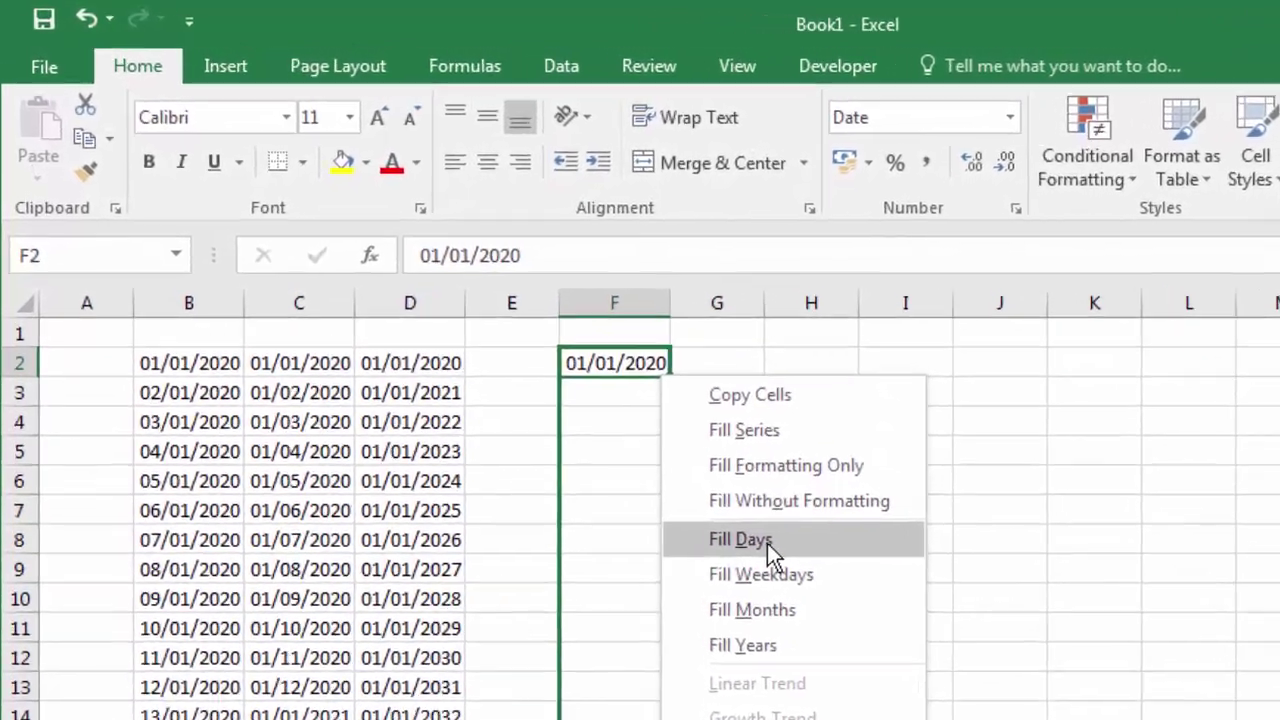
click(767, 541)
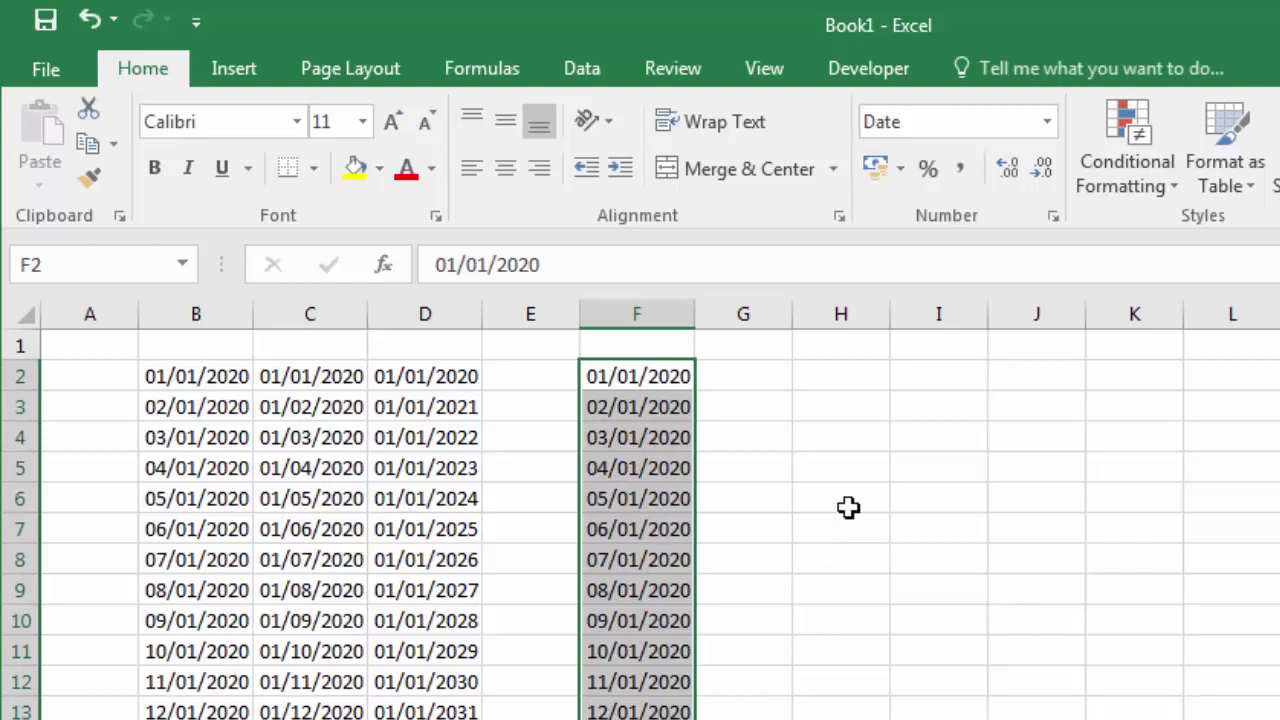
click(890, 458)
click(742, 381)
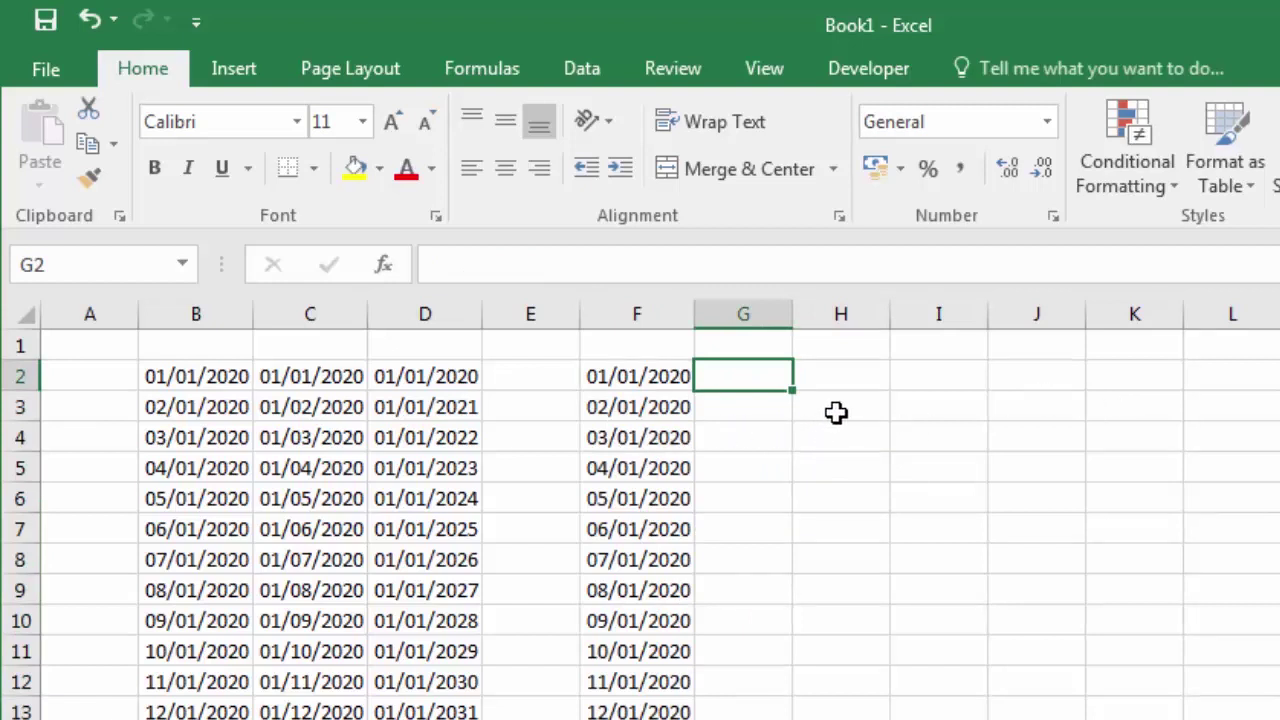
- Enter 1/1/2020 in G2 and Fill Months down to 01/12/2020 in G13
text(1/1)
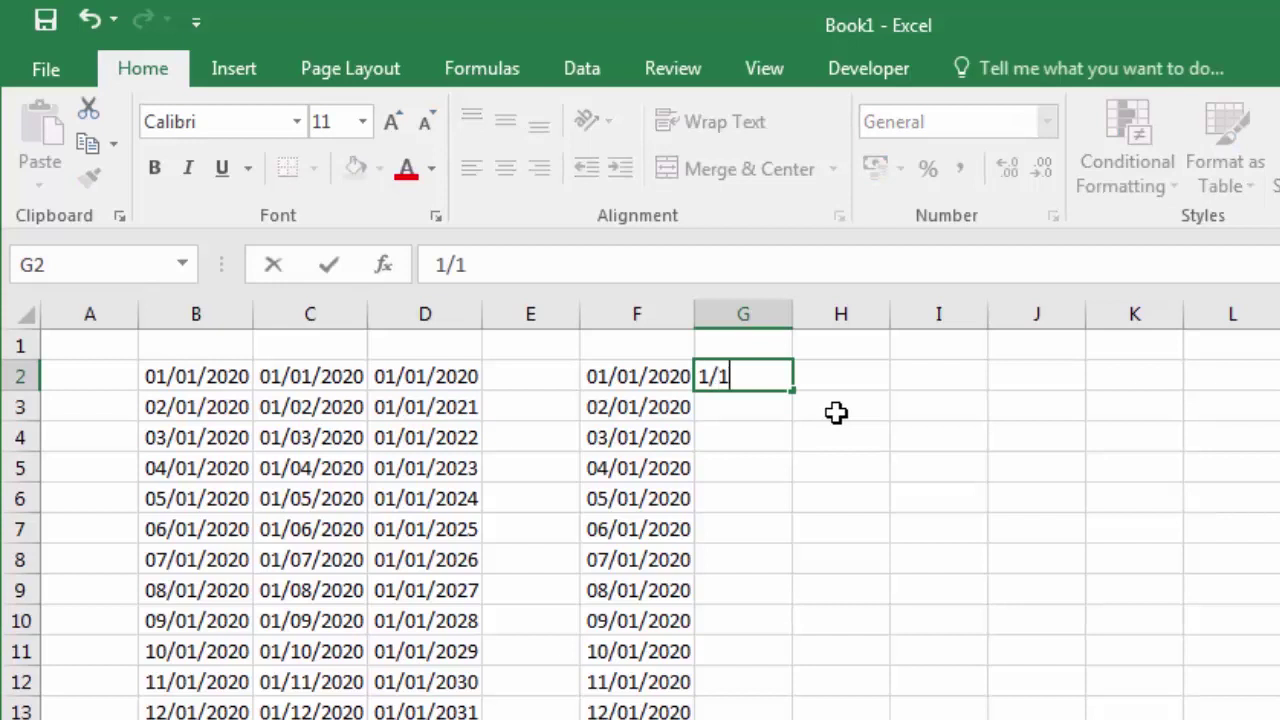
text(/2020)
key(Return)
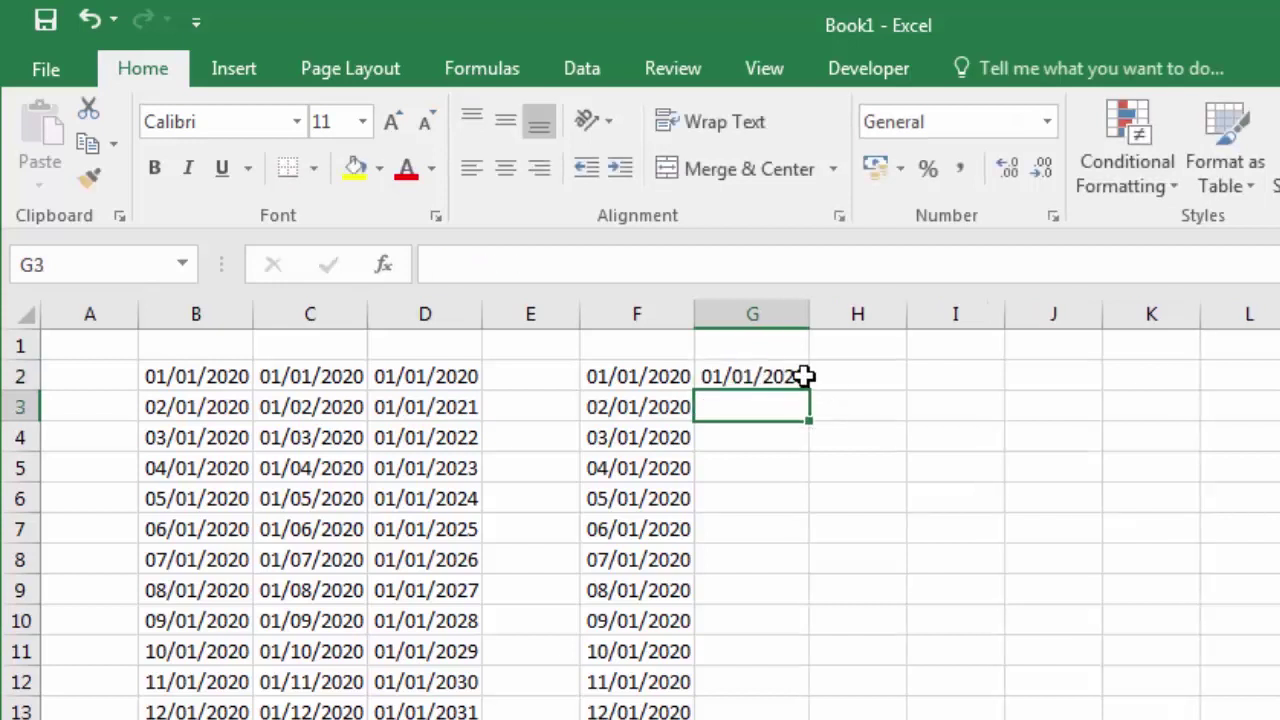
click(806, 376)
drag(808, 391, 812, 715)
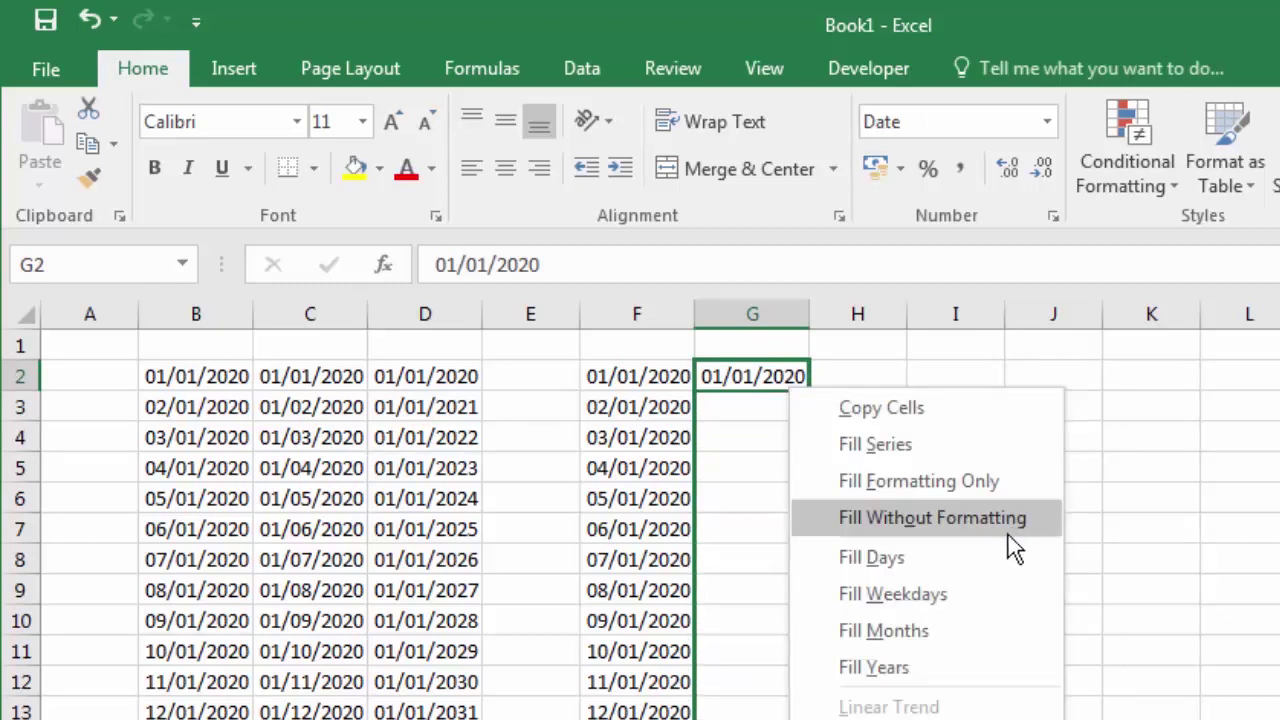
click(934, 630)
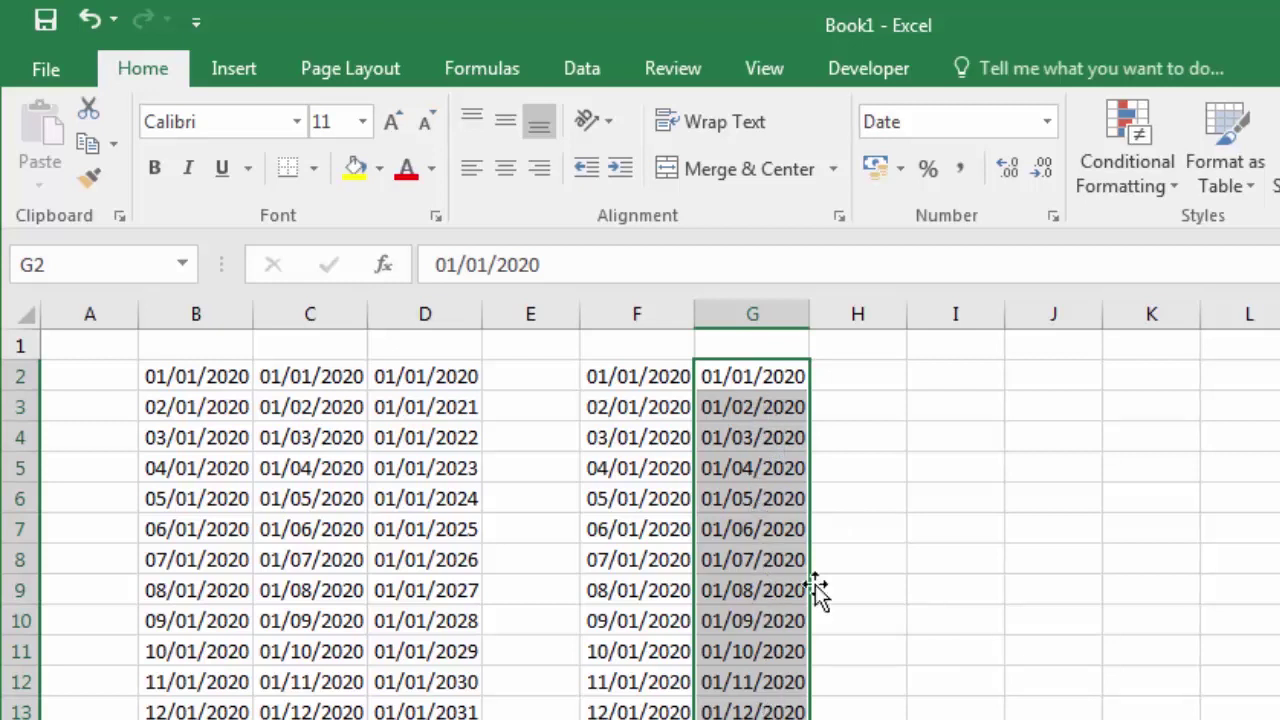
click(884, 370)
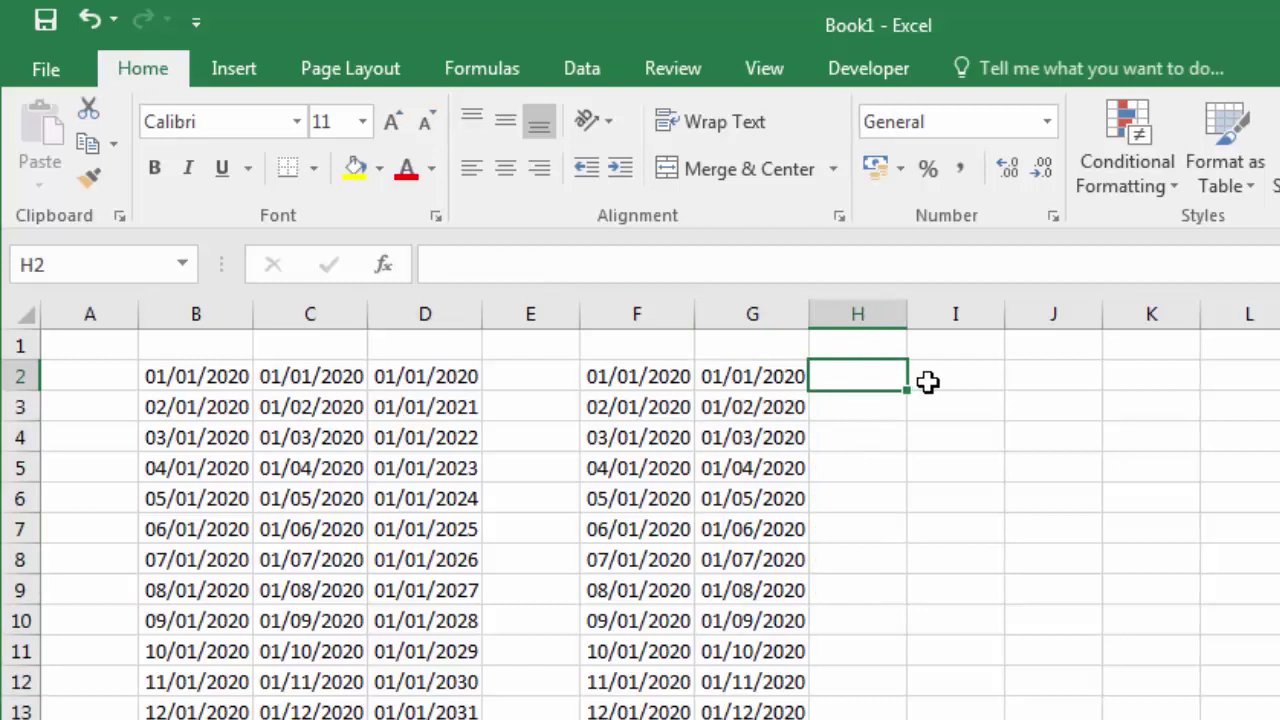
- Enter 01/01/2020 in H2 and Fill Years down to 01/01/2031 in H13
text(1)
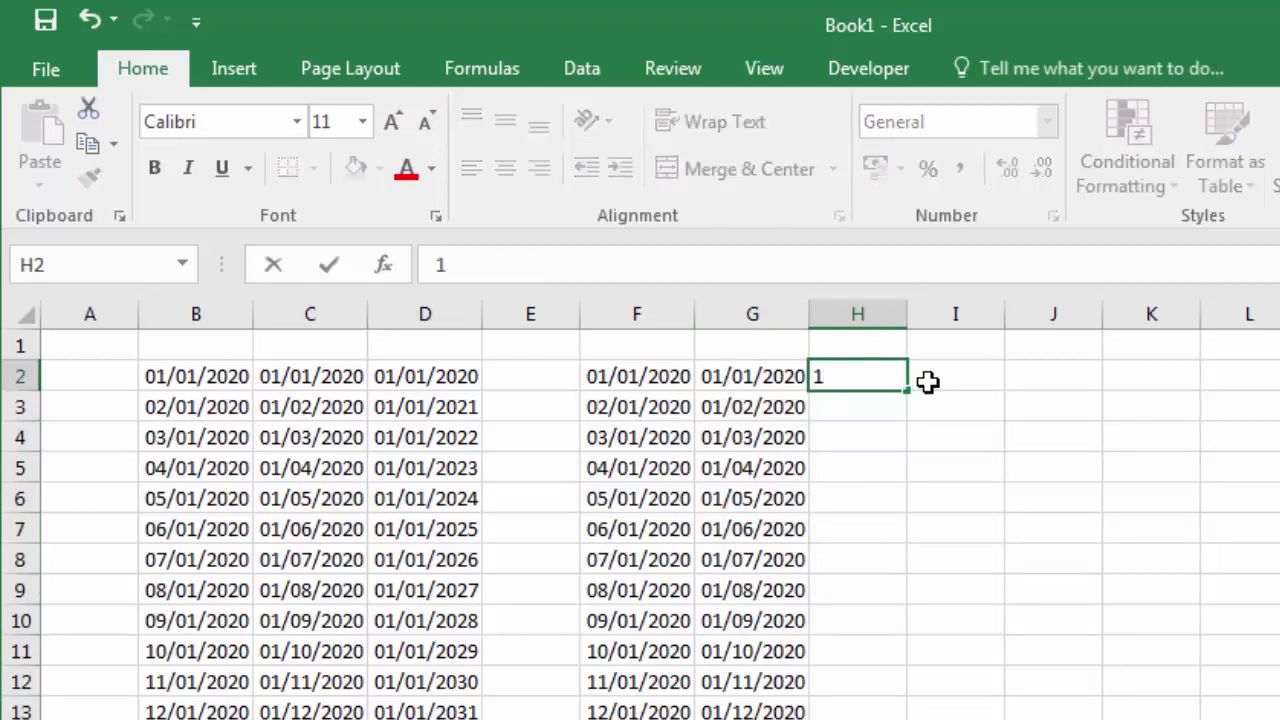
text(/1/)
text(2020)
key(Return)
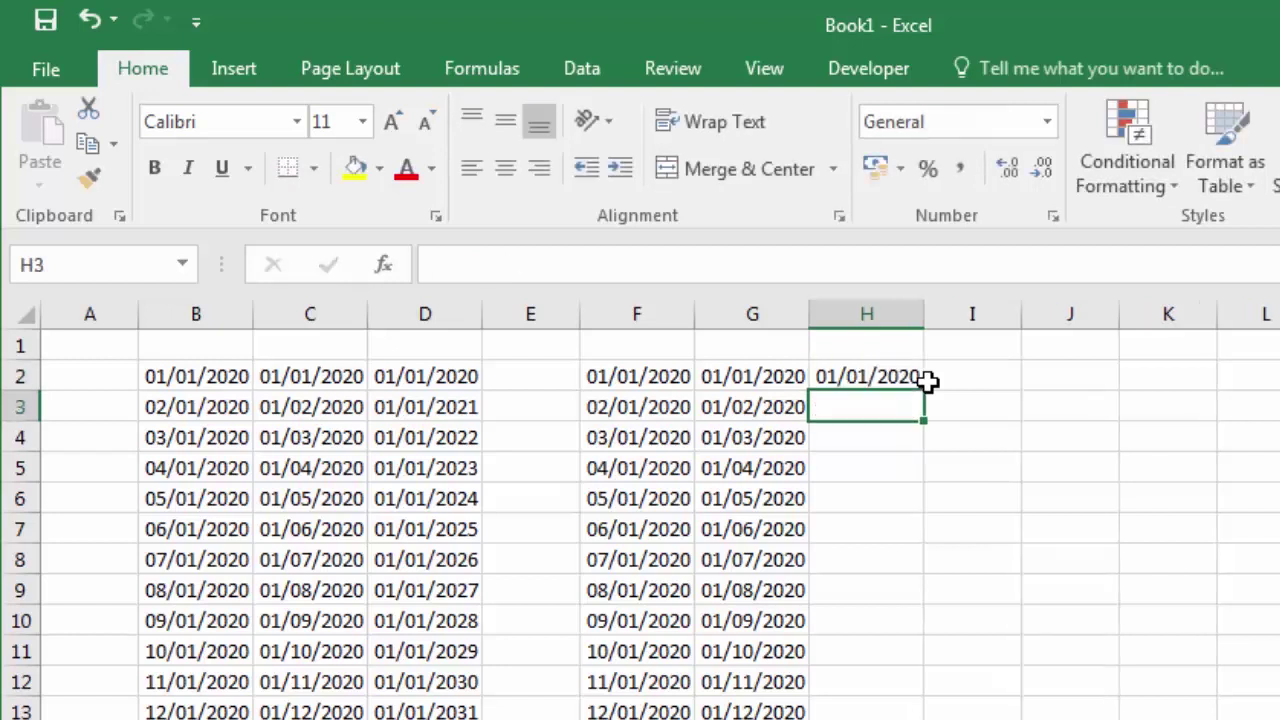
click(903, 372)
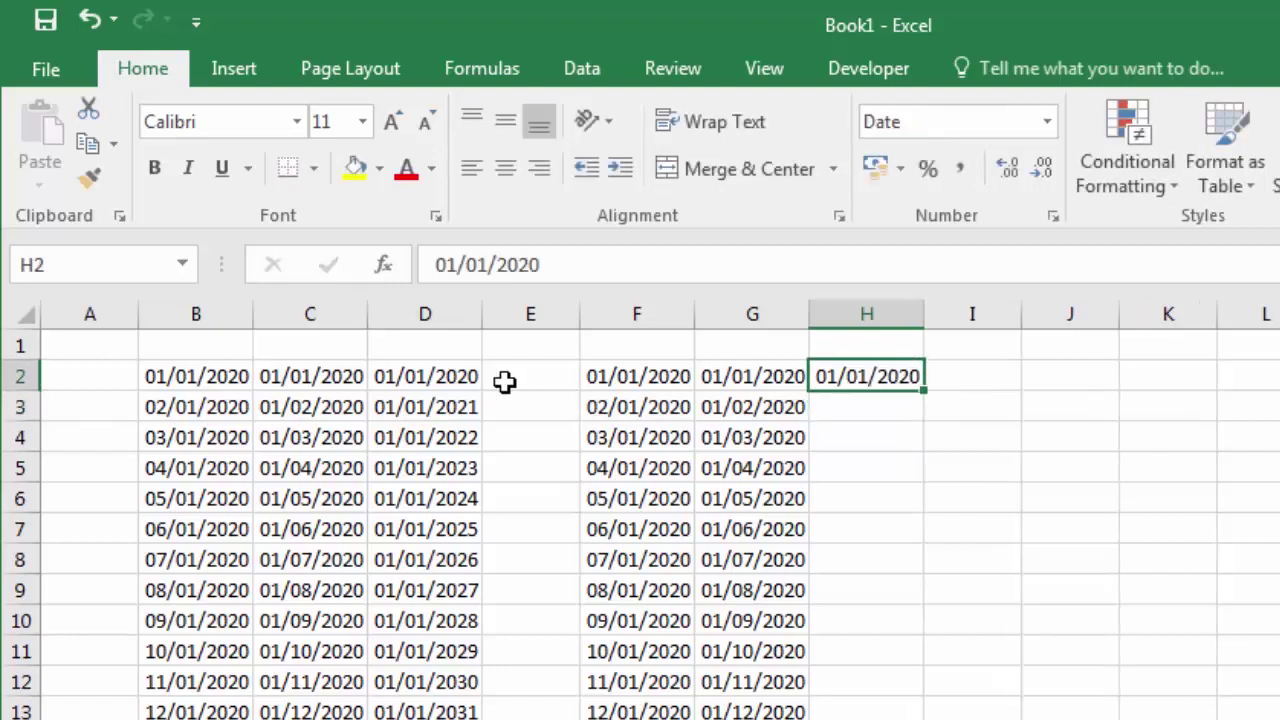
click(430, 390)
click(901, 377)
drag(928, 392, 926, 718)
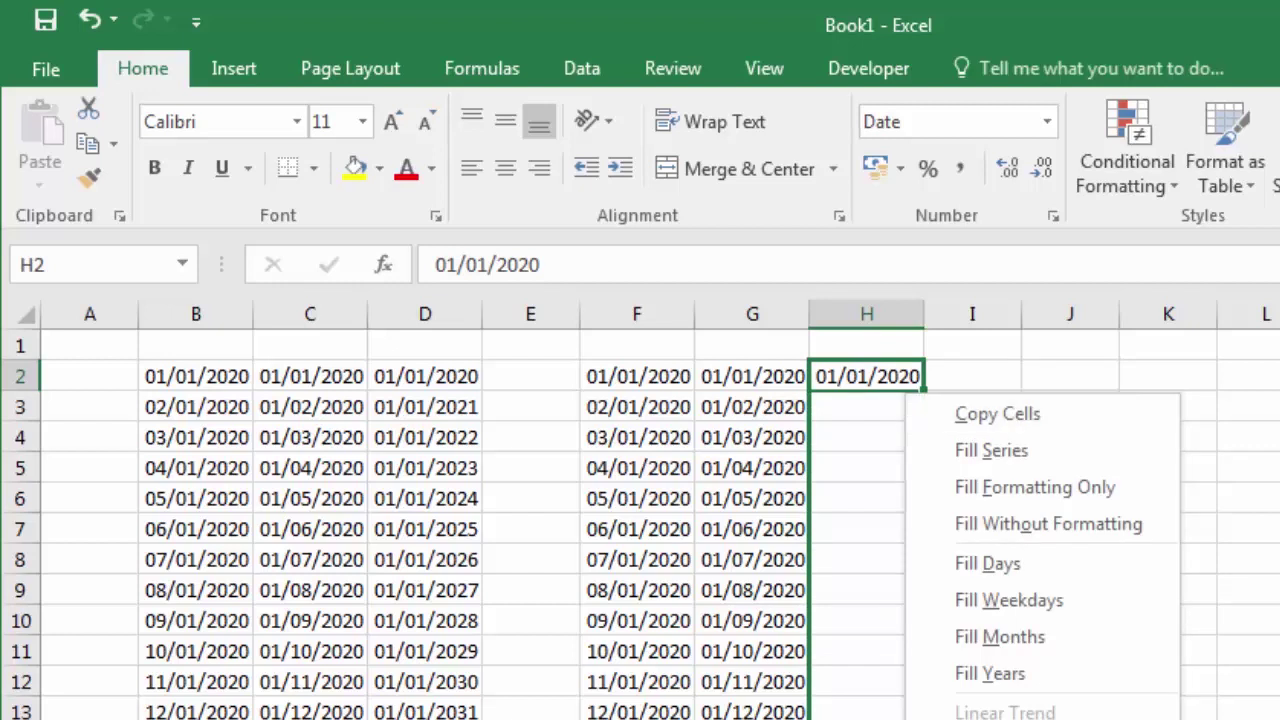
click(1040, 688)
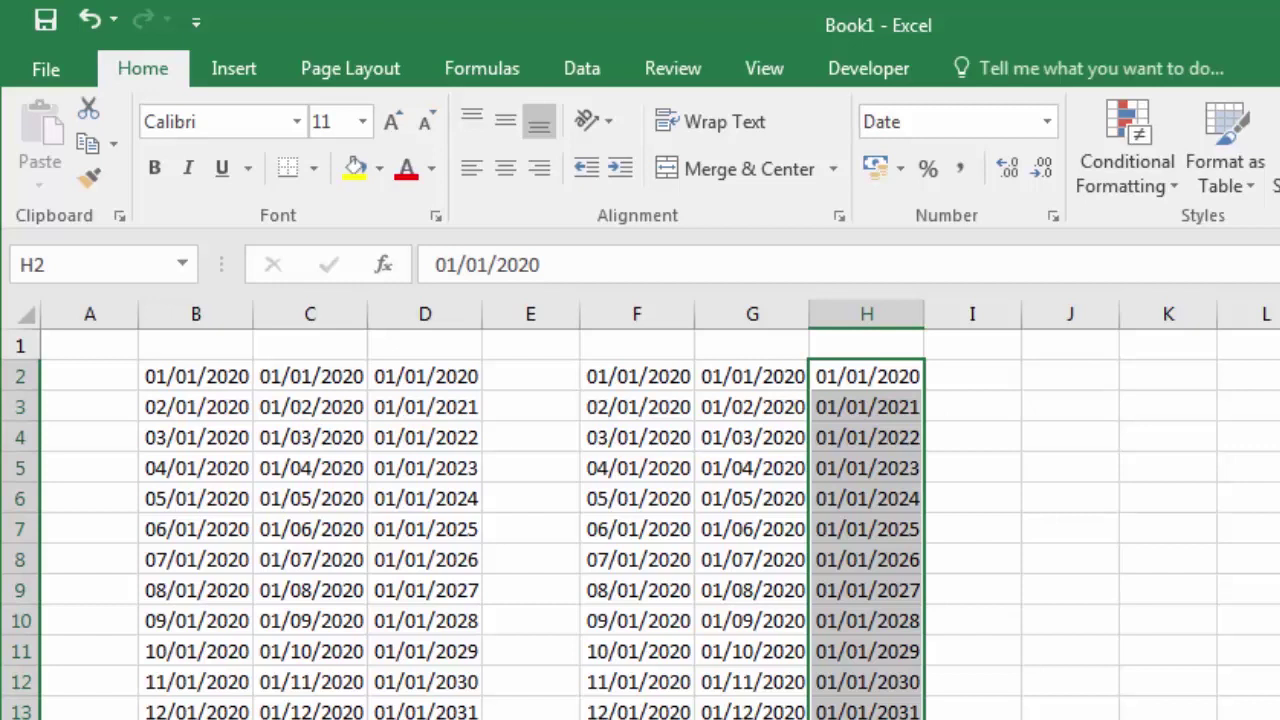
click(1012, 470)
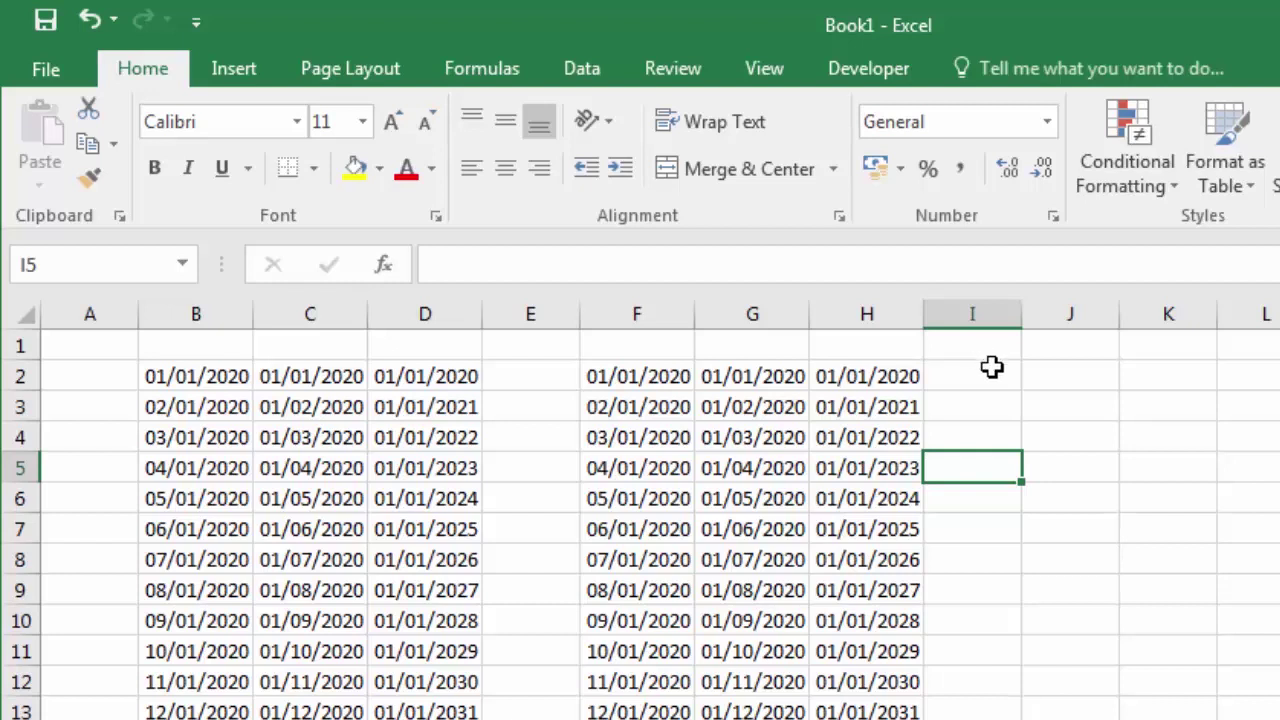
- Enter 01/01/2020 in I2 and Fill Weekdays down to 16/01/2020 in I13
click(989, 365)
click(1060, 366)
click(985, 366)
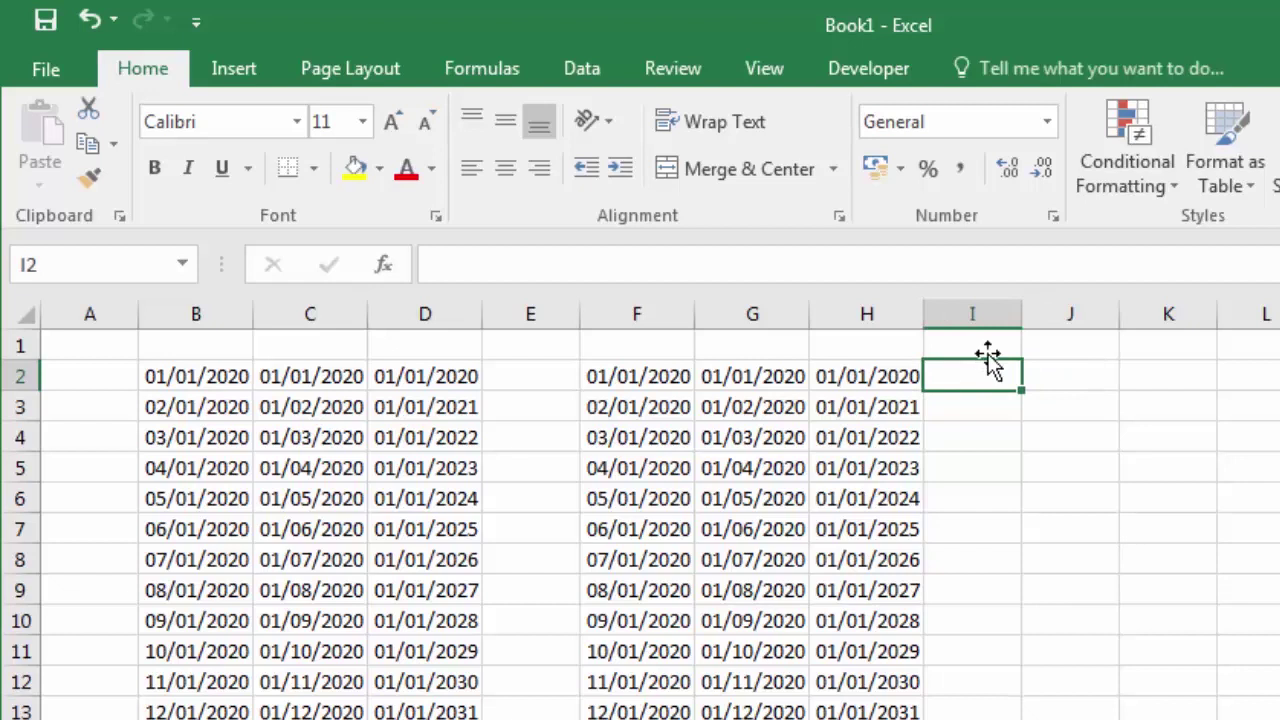
text(1/0)
text(1/20)
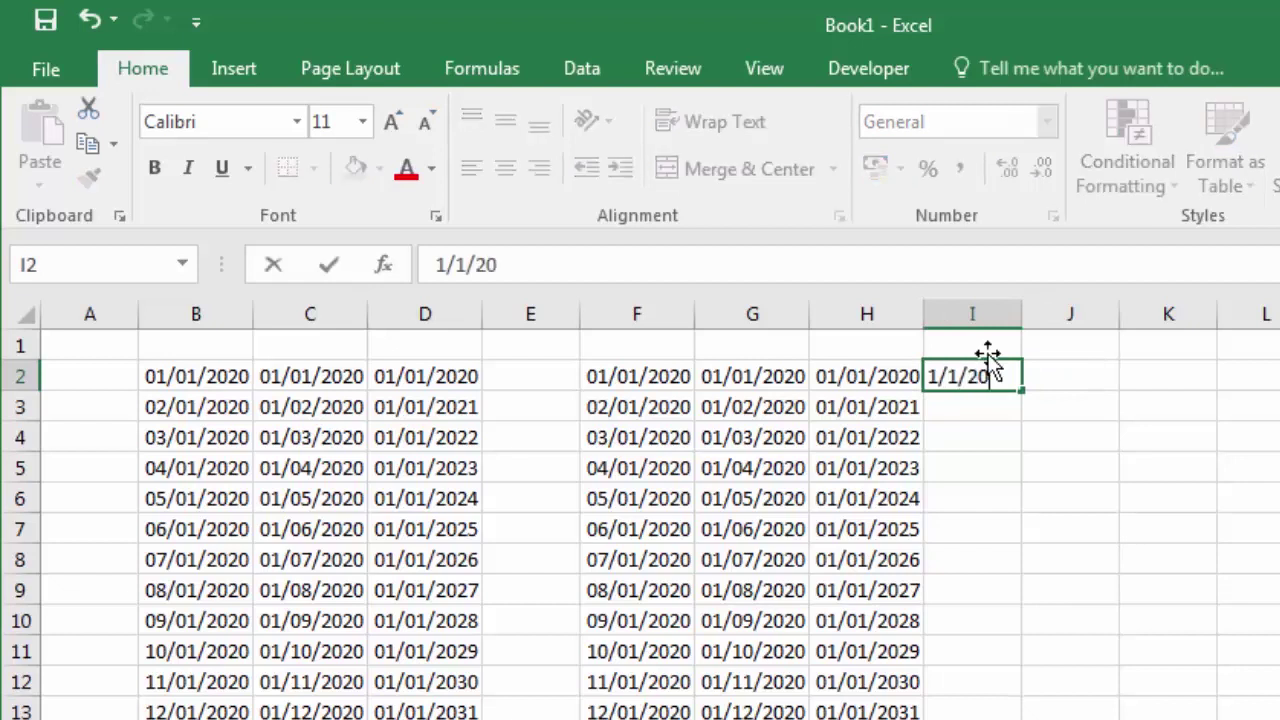
text(20)
key(Return)
click(1005, 382)
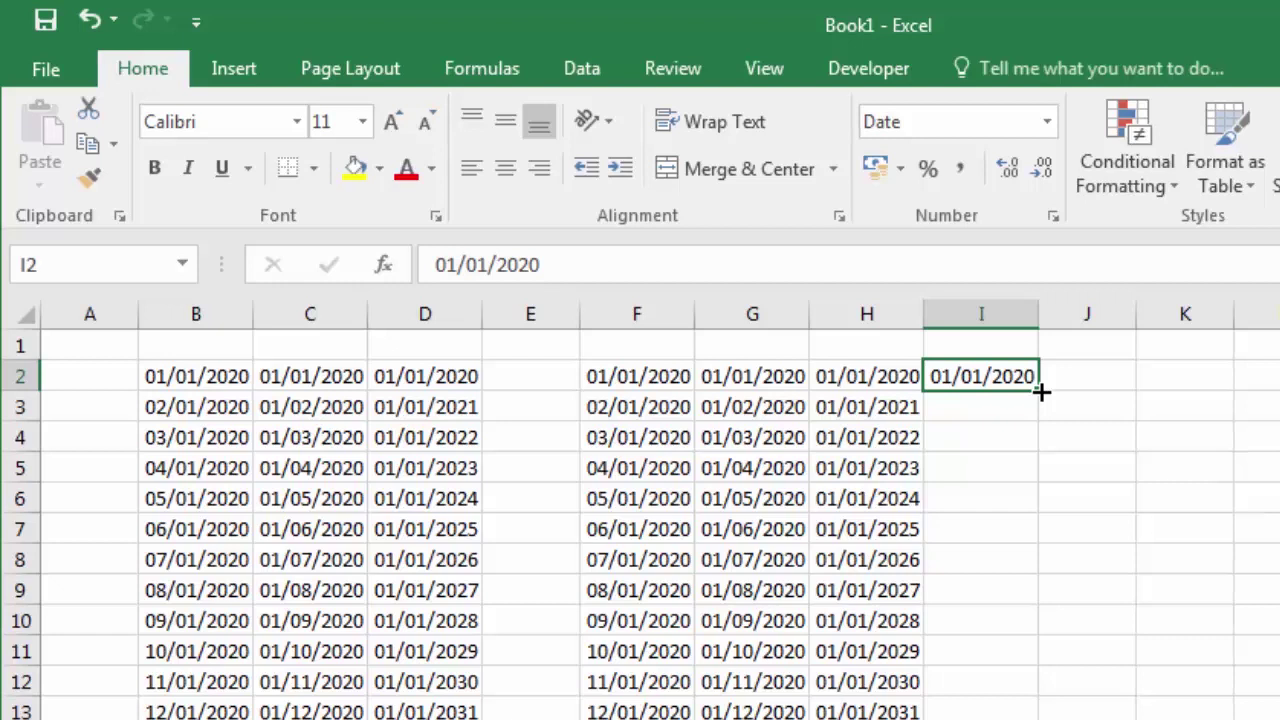
drag(1040, 392, 1036, 718)
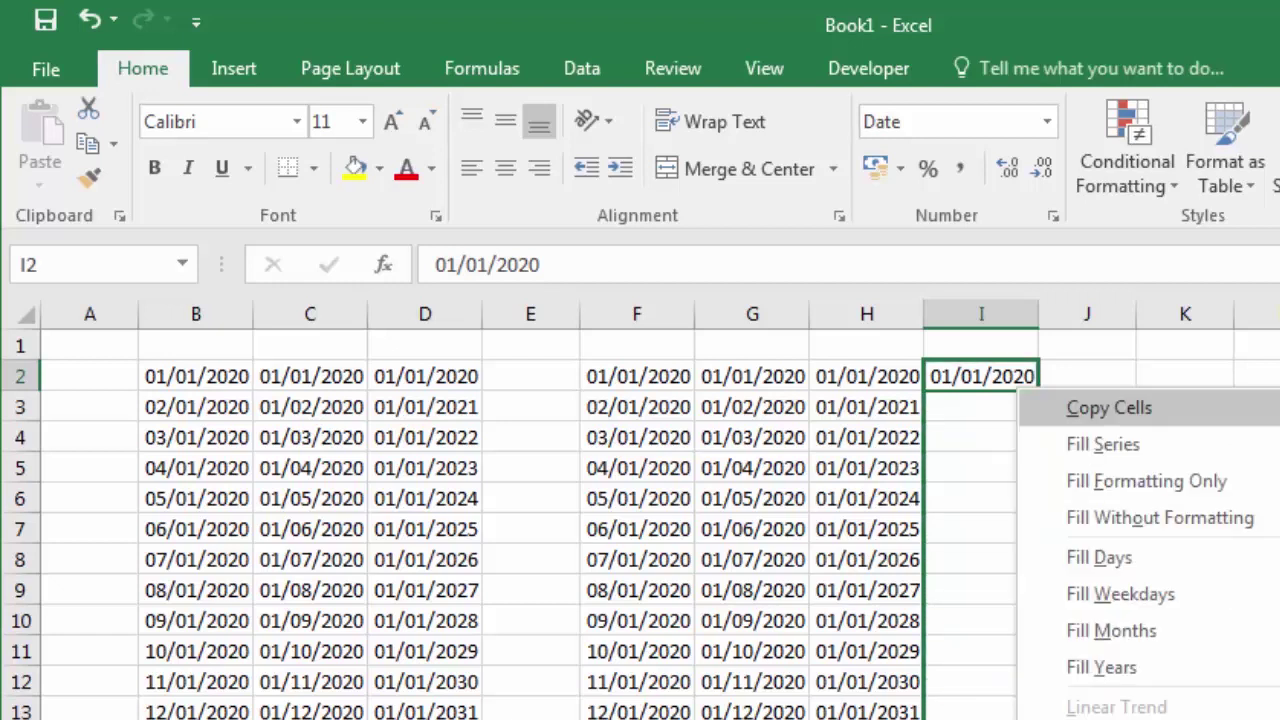
click(1188, 594)
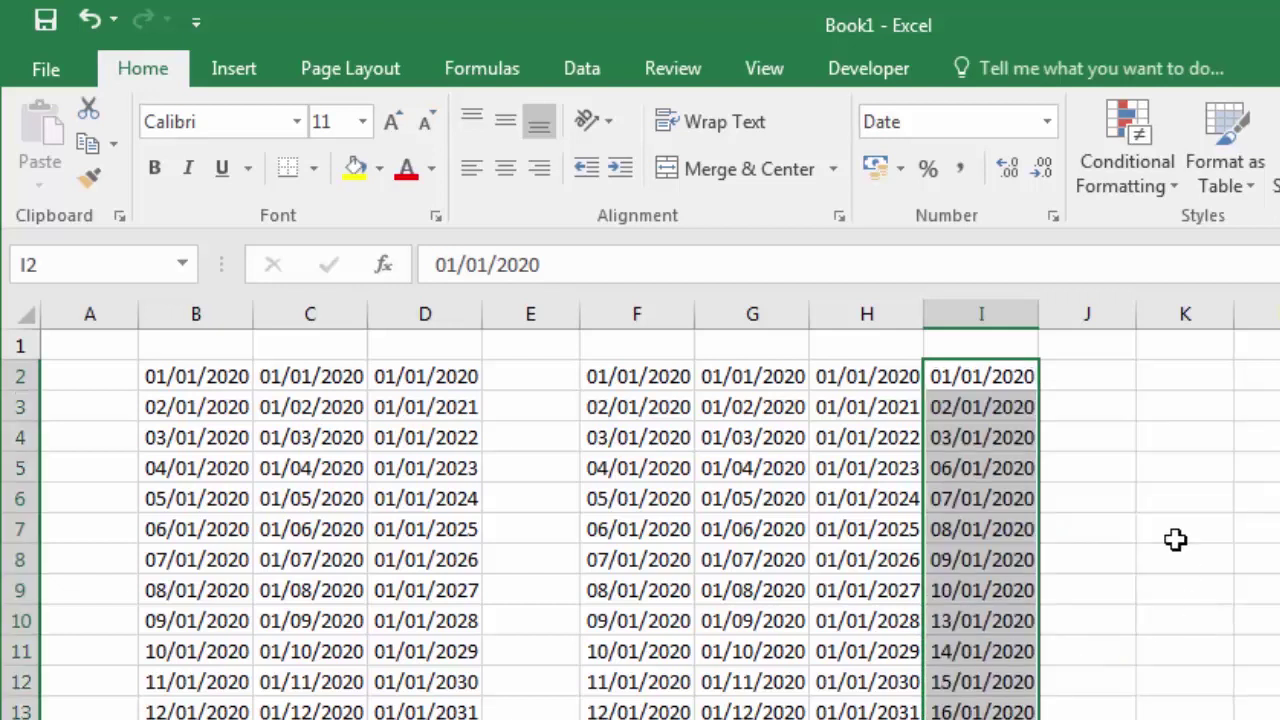
click(1165, 410)
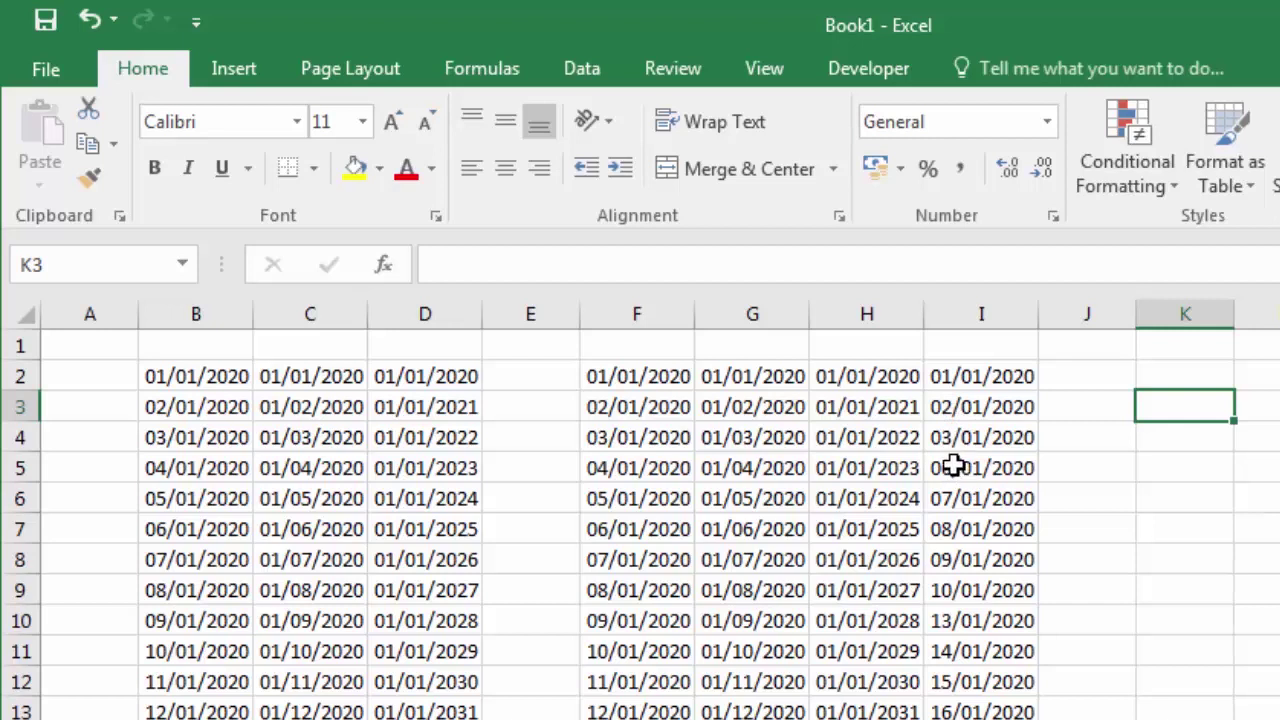
- Apply the Long Date number format to the column I dates down to row 15
click(1087, 437)
drag(1017, 374, 1011, 715)
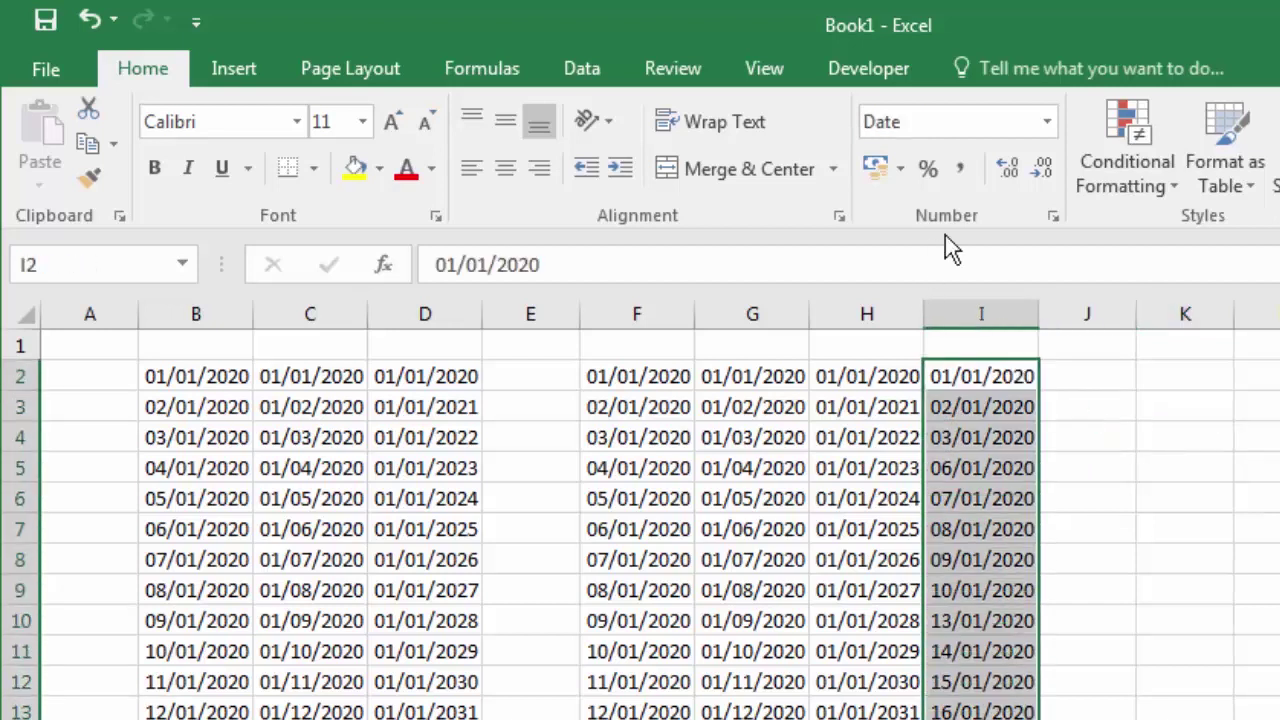
click(1046, 121)
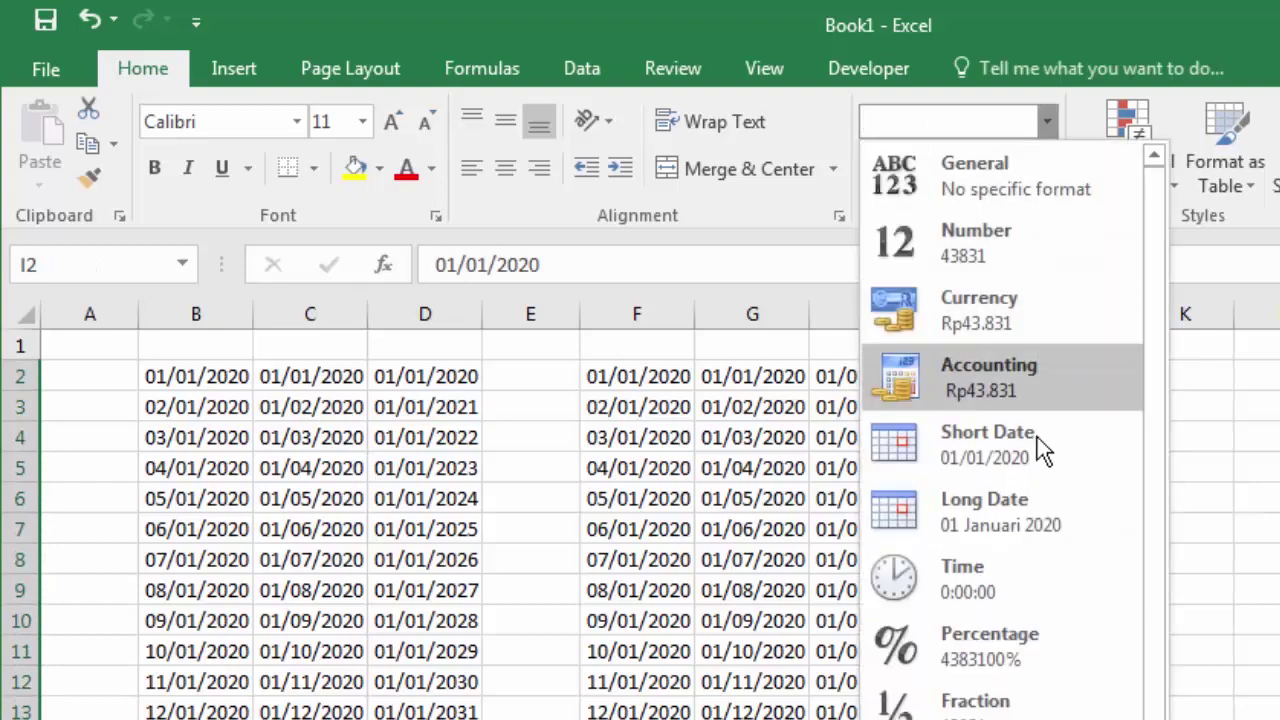
click(1037, 500)
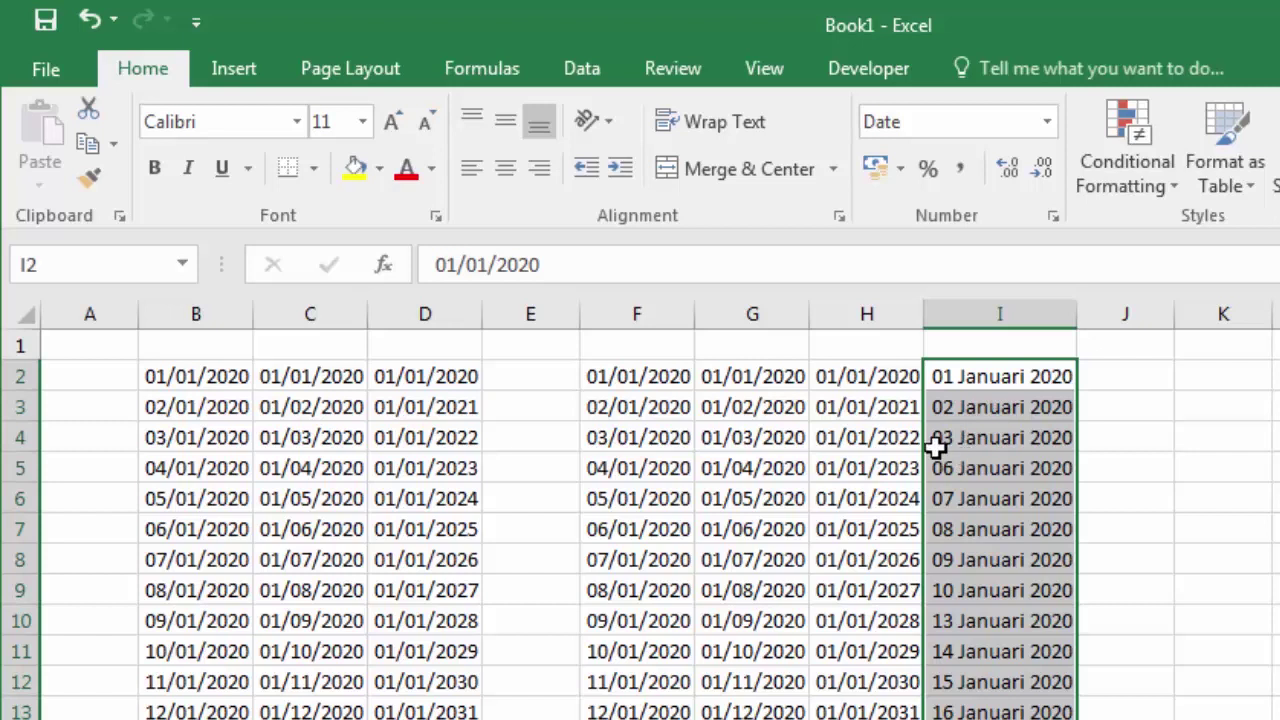
click(1128, 376)
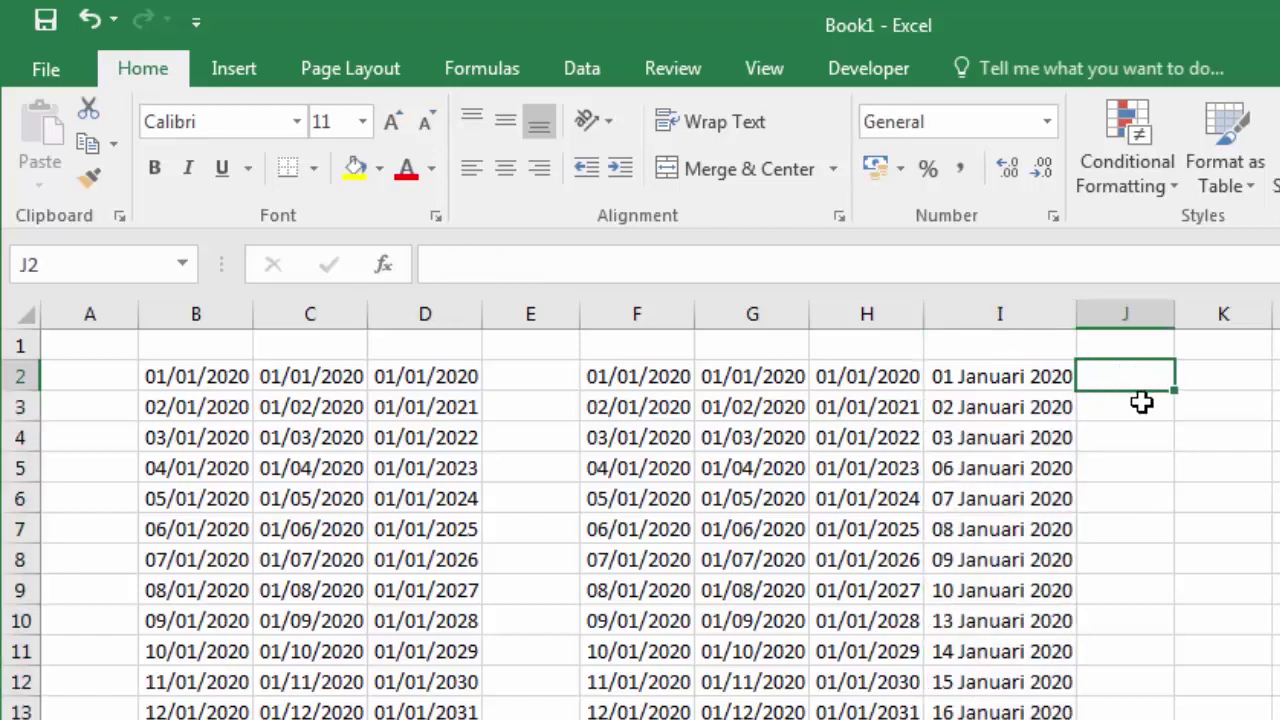
- Enter =TEXT(I2;"dddd") in J2 to show the day name of I2's date
key(Left)
key(Down)
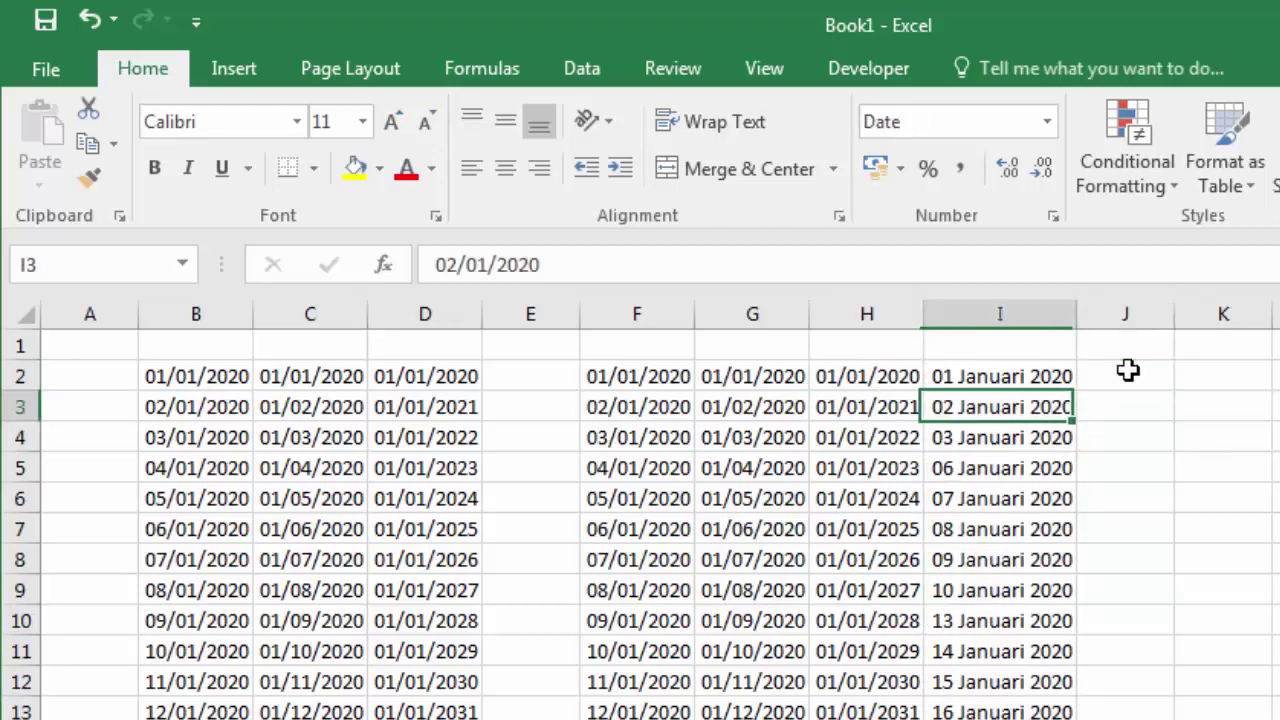
key(Down)
key(Right)
key(Up)
key(Up)
text(=)
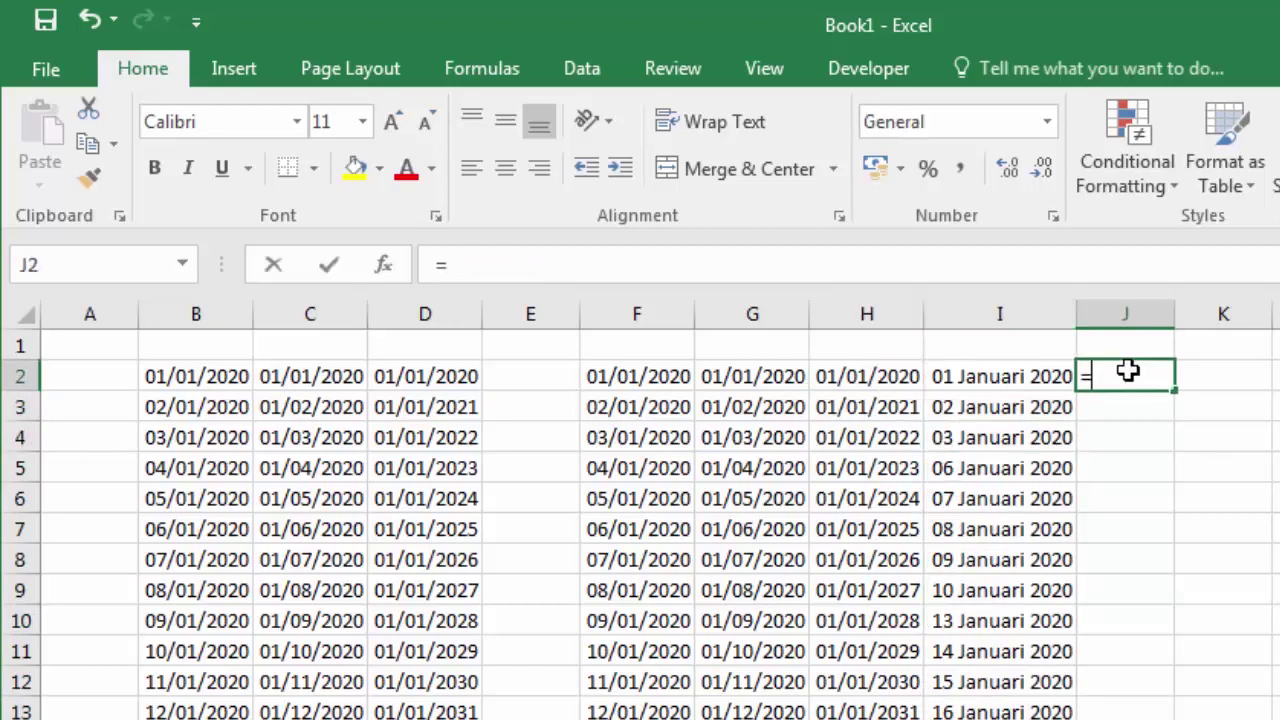
text(te)
key(Tab)
key(Left)
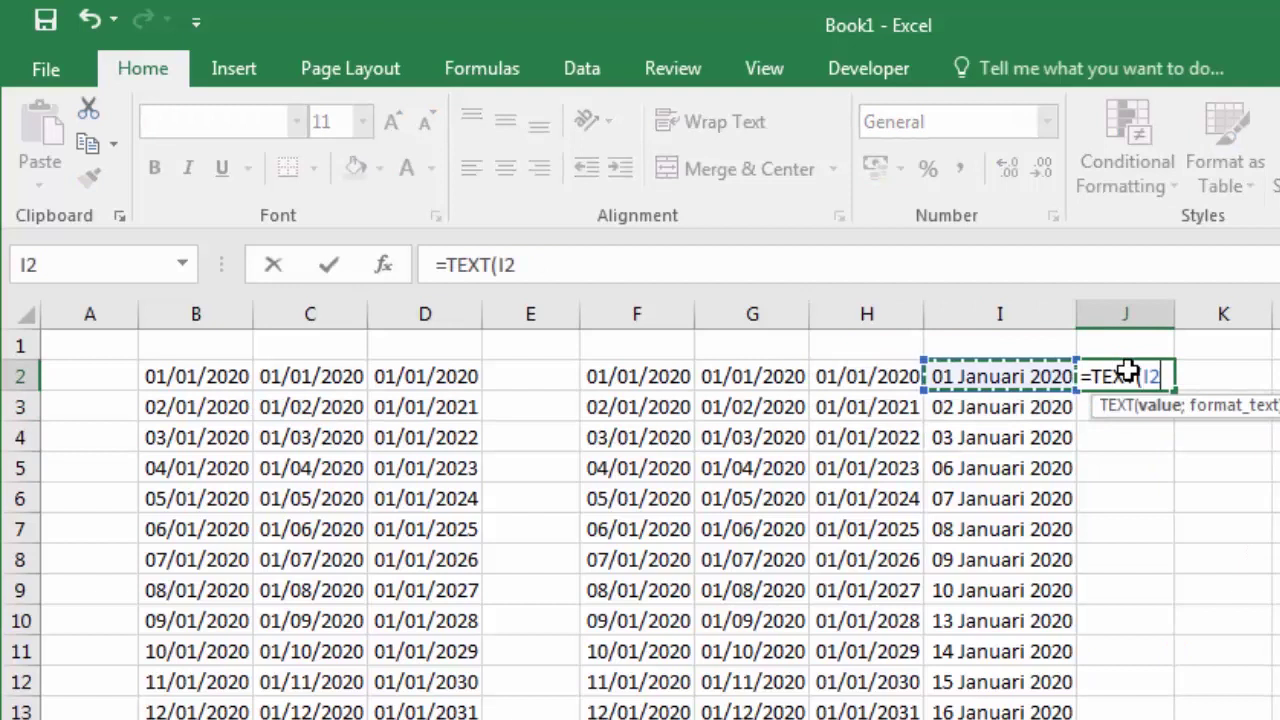
text(;"dd)
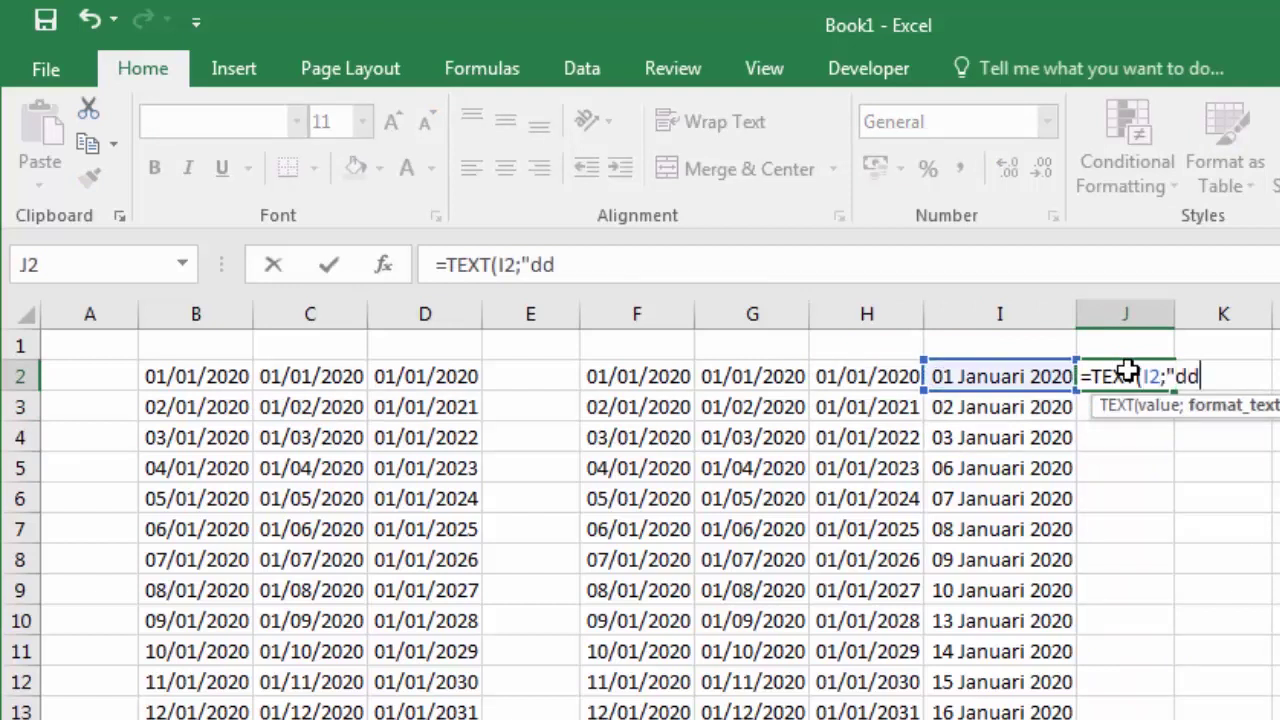
text(dd)
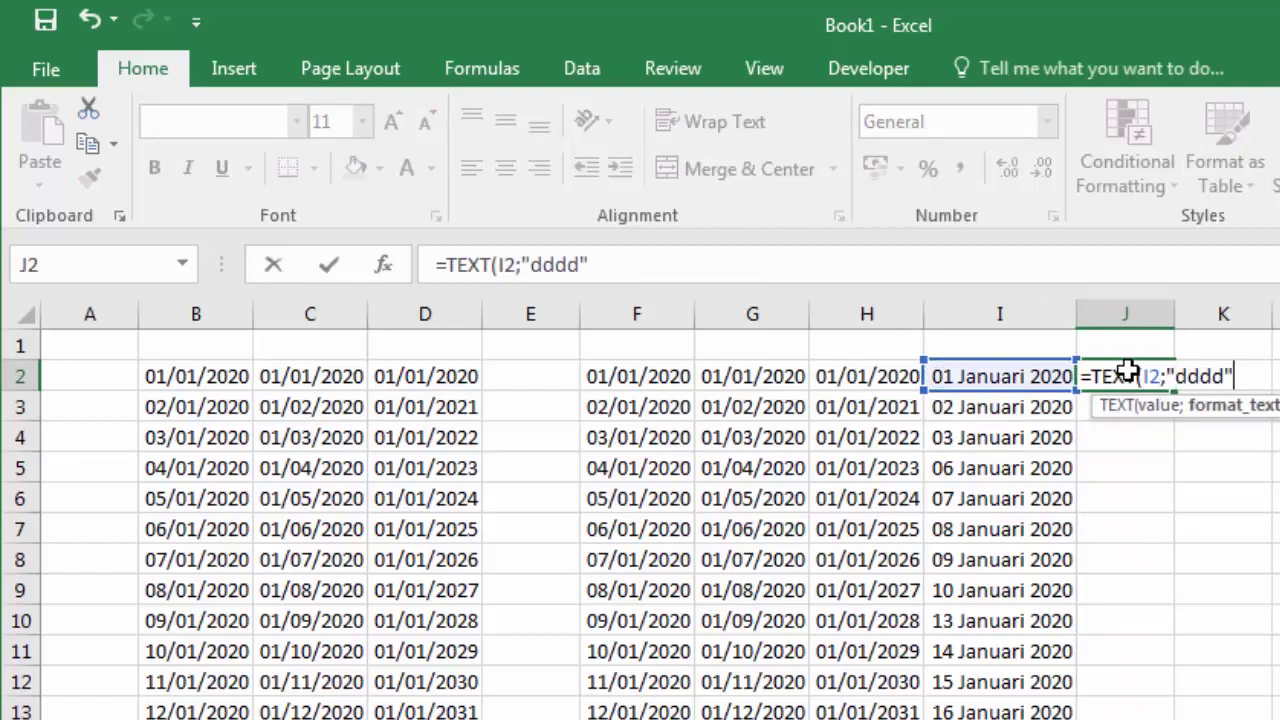
key(Return)
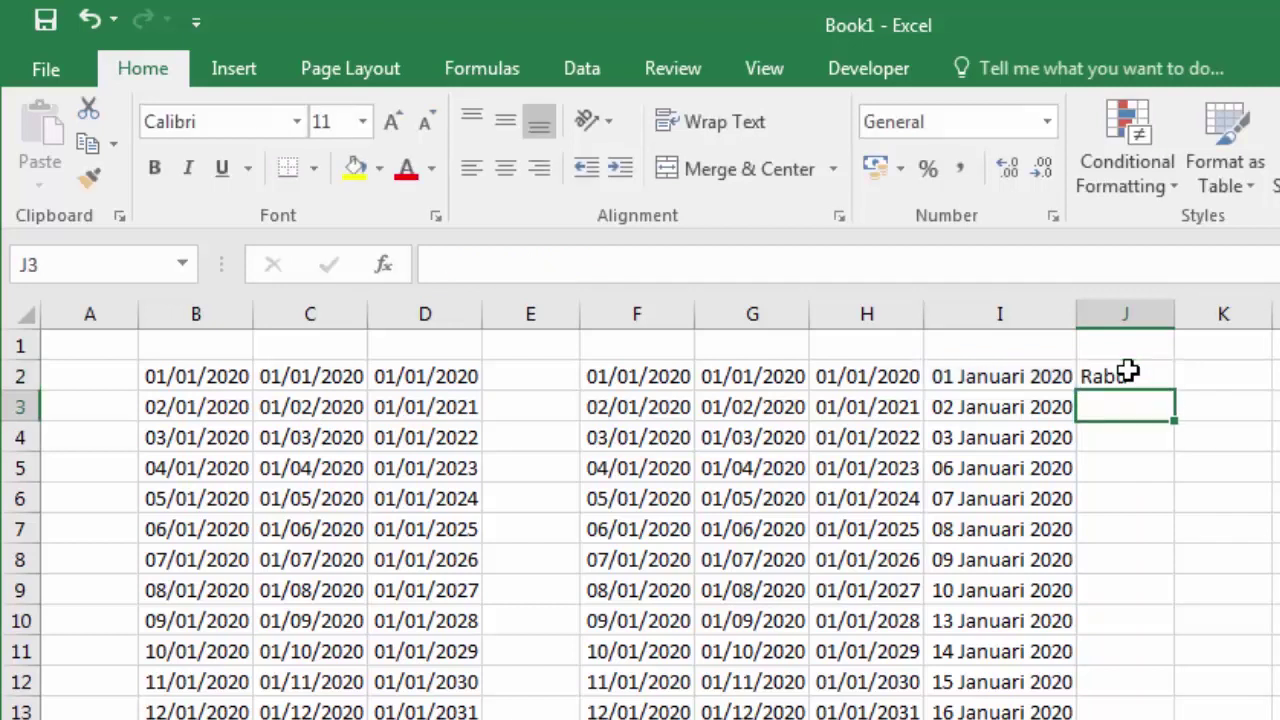
- Copy the J2 day-name formula down column J
click(1128, 376)
drag(1175, 390, 1175, 715)
click(1235, 458)
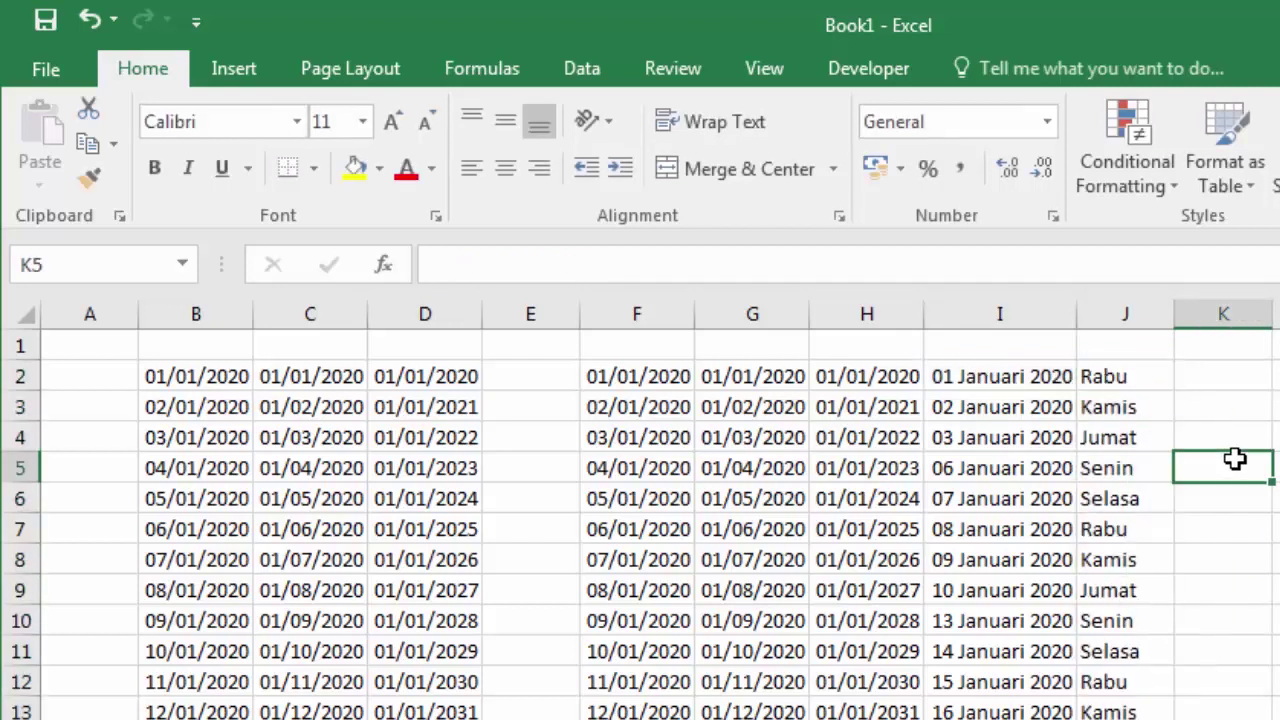
- Review the day-name formulas in J2 through J9
click(1128, 378)
click(1127, 407)
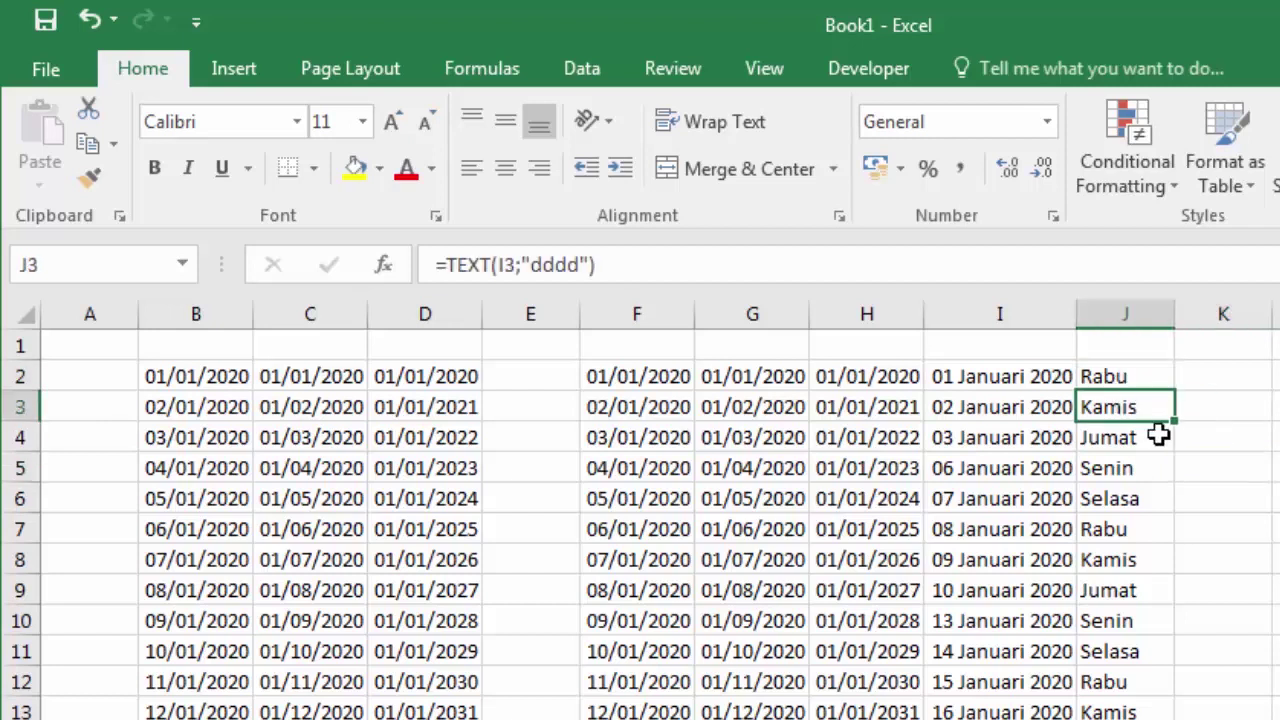
click(1158, 436)
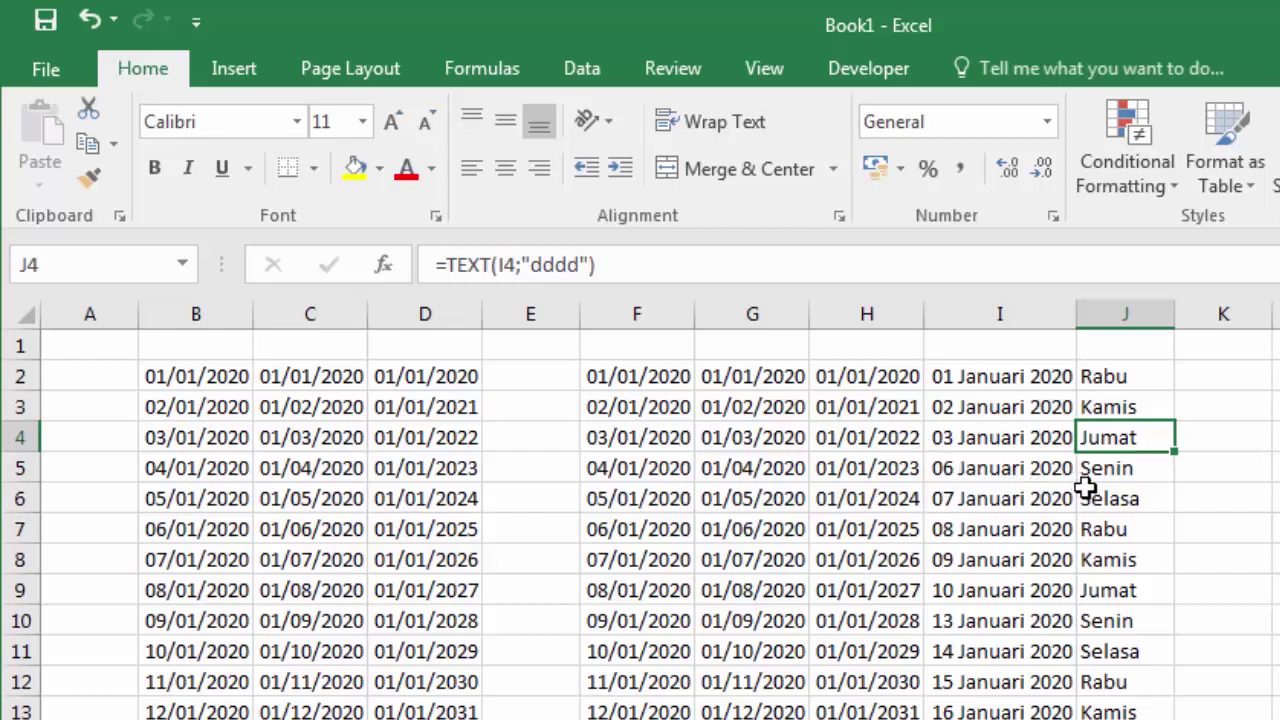
click(1143, 470)
click(1140, 505)
click(1141, 537)
click(1141, 562)
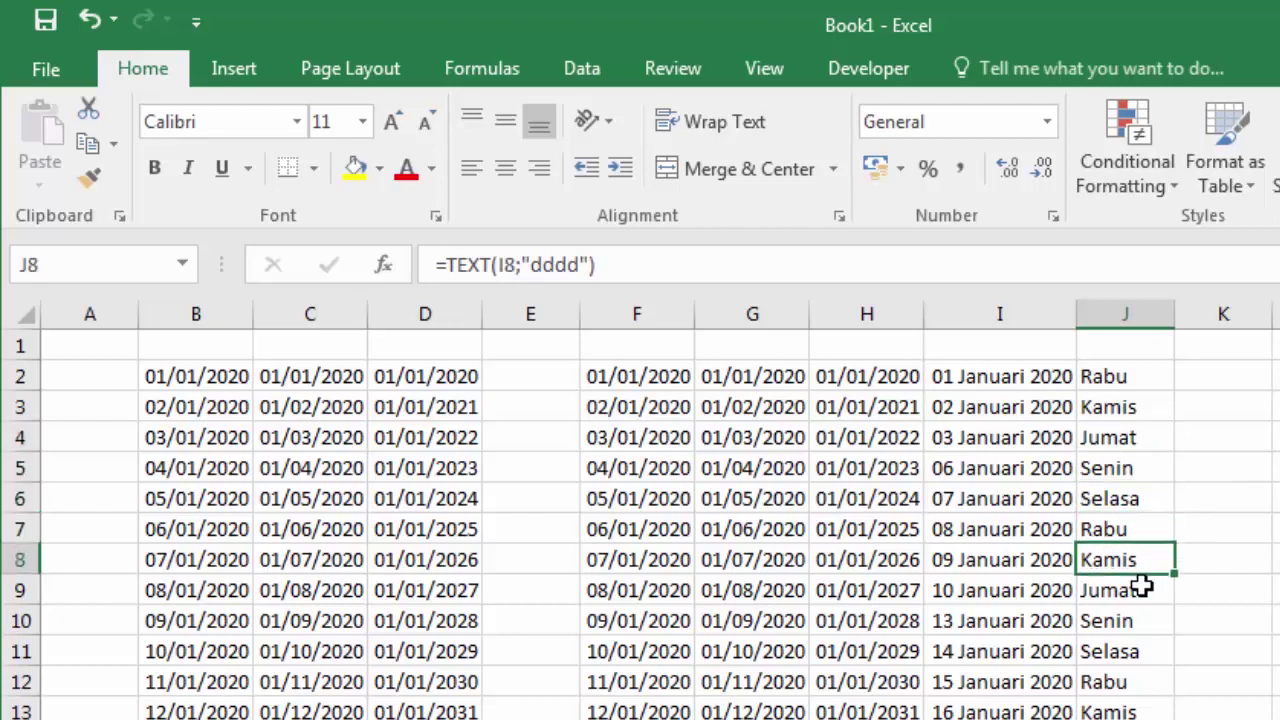
click(1141, 592)
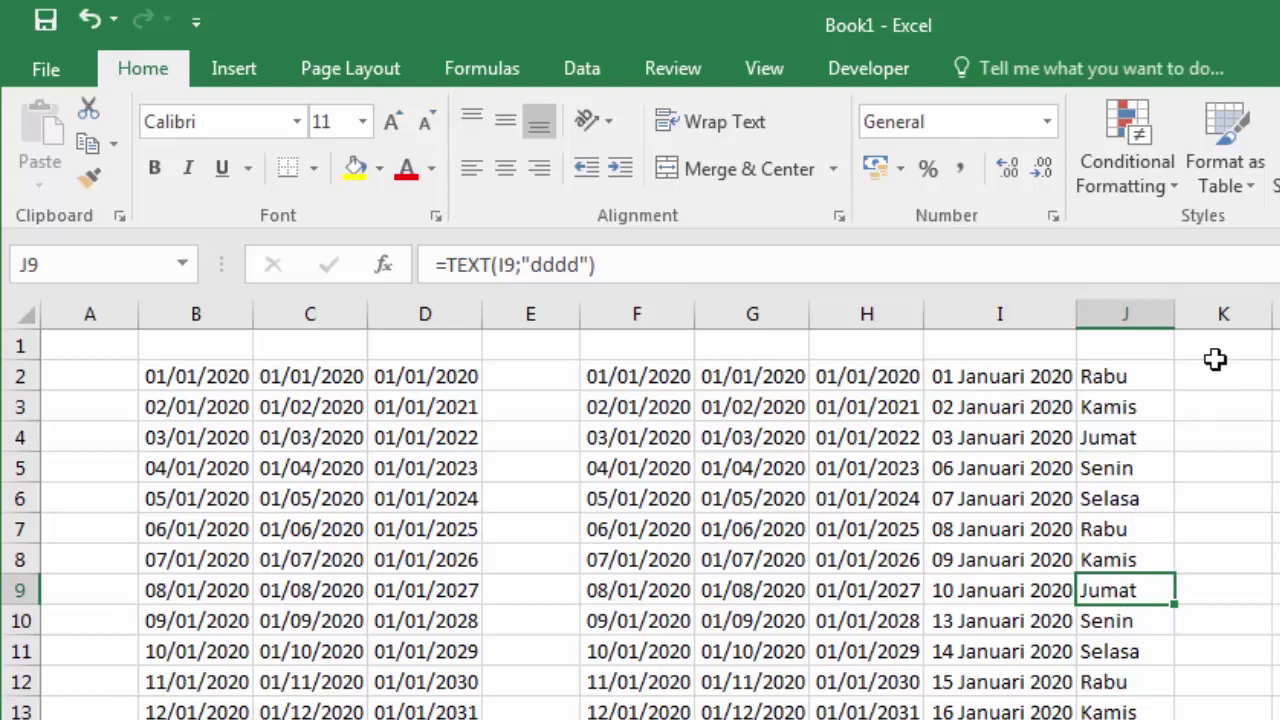
click(1185, 357)
click(1141, 375)
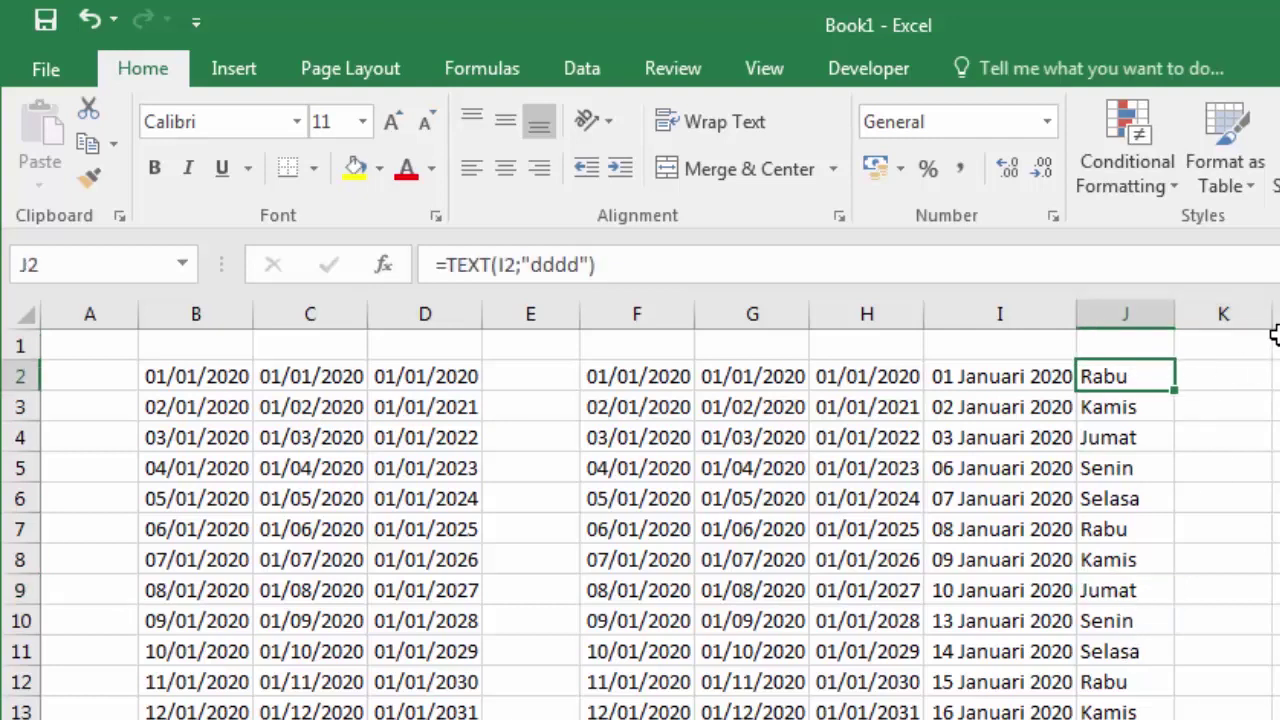
- Enter Rabu in K2 and fill down to K17, cycling through the day names to Kamis
key(Right)
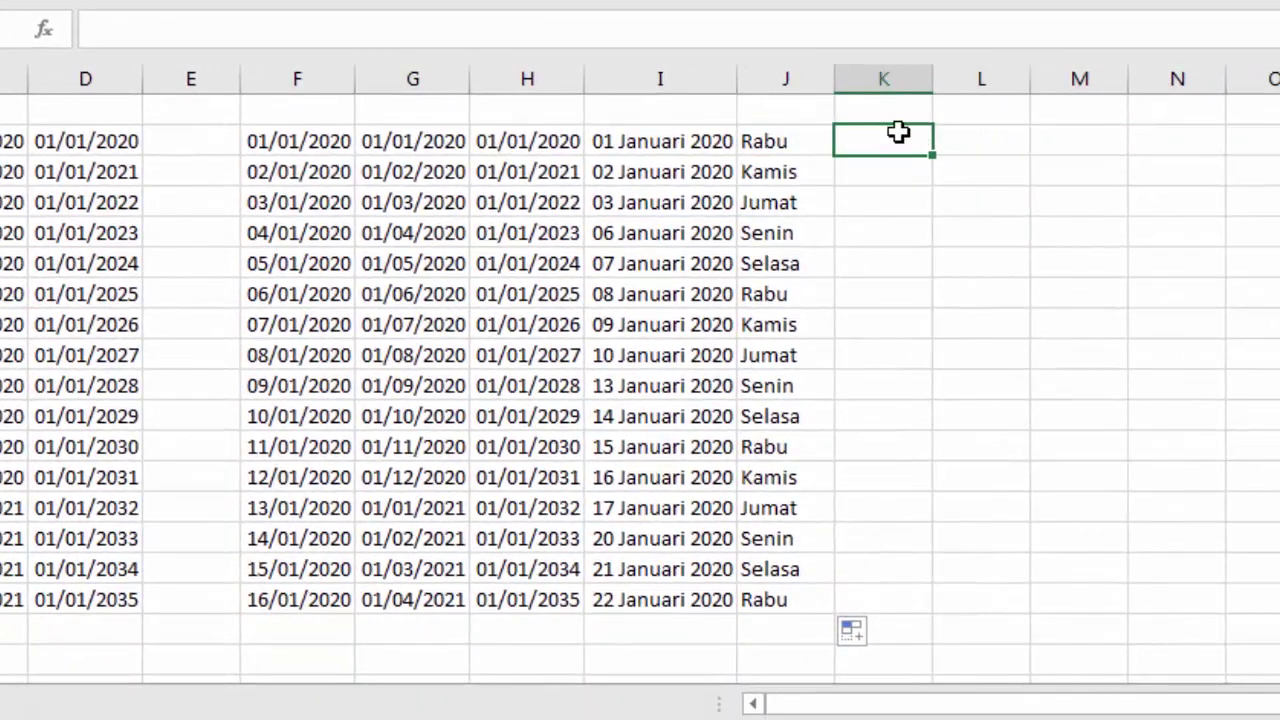
text(Ra)
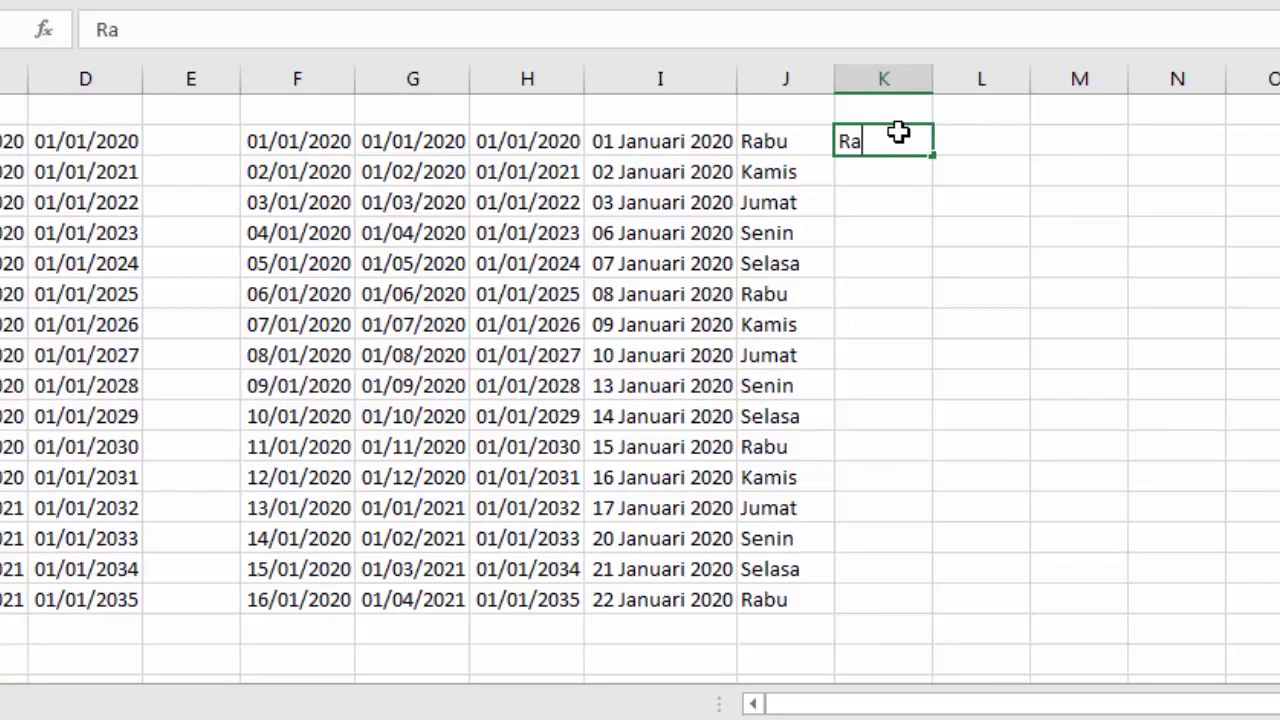
text(bu)
key(Return)
click(898, 131)
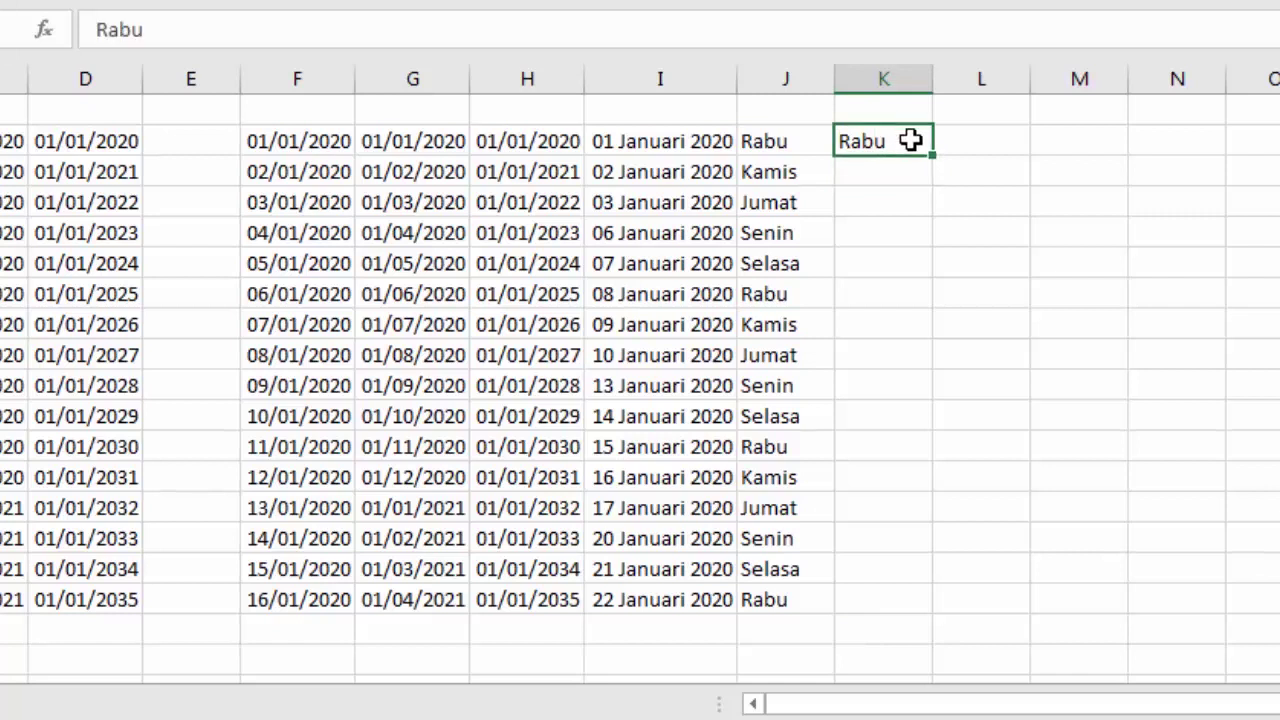
drag(931, 158, 940, 608)
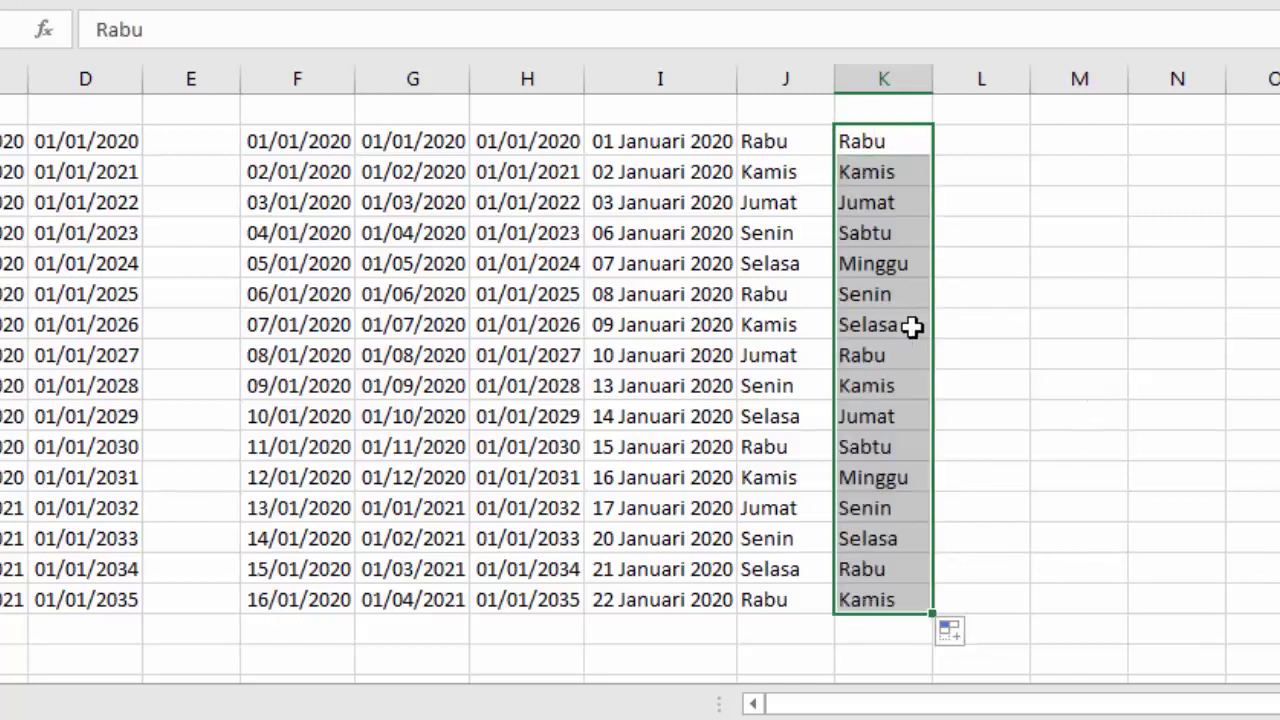
click(982, 138)
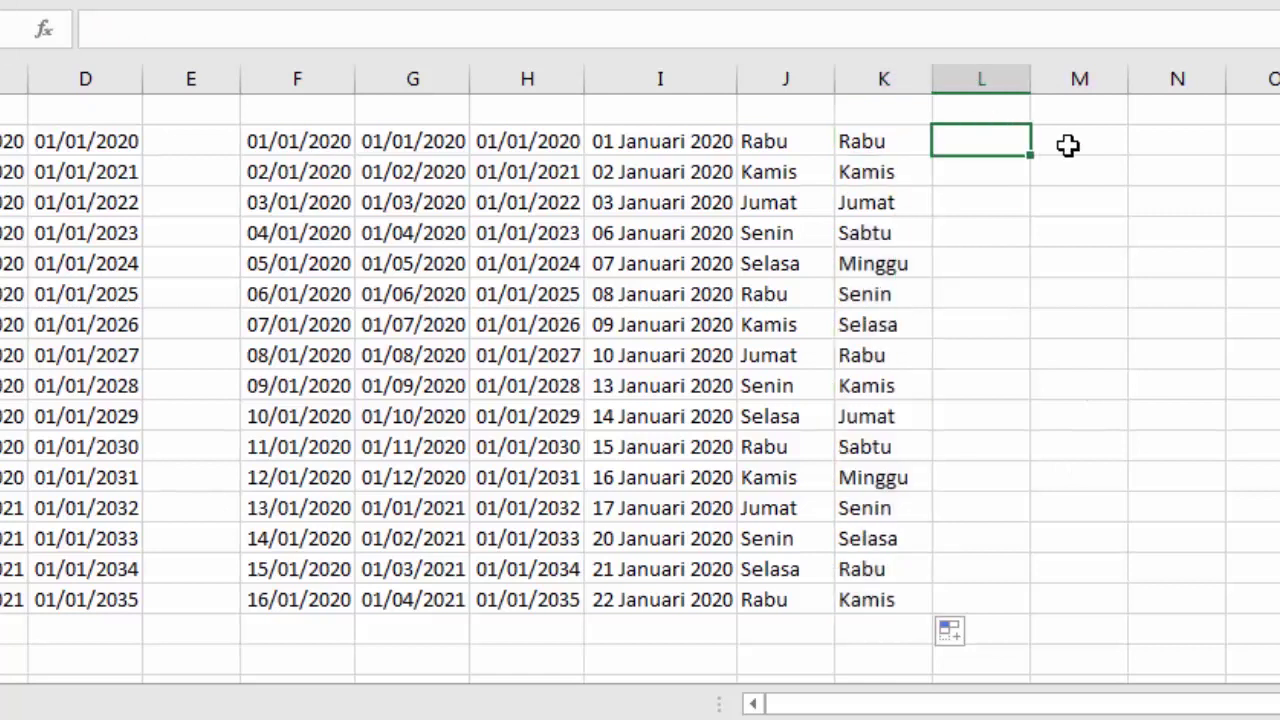
- Enter 'Januari' in L2 and fill it down to L15, producing month names through Februari
text(Januari)
key(Return)
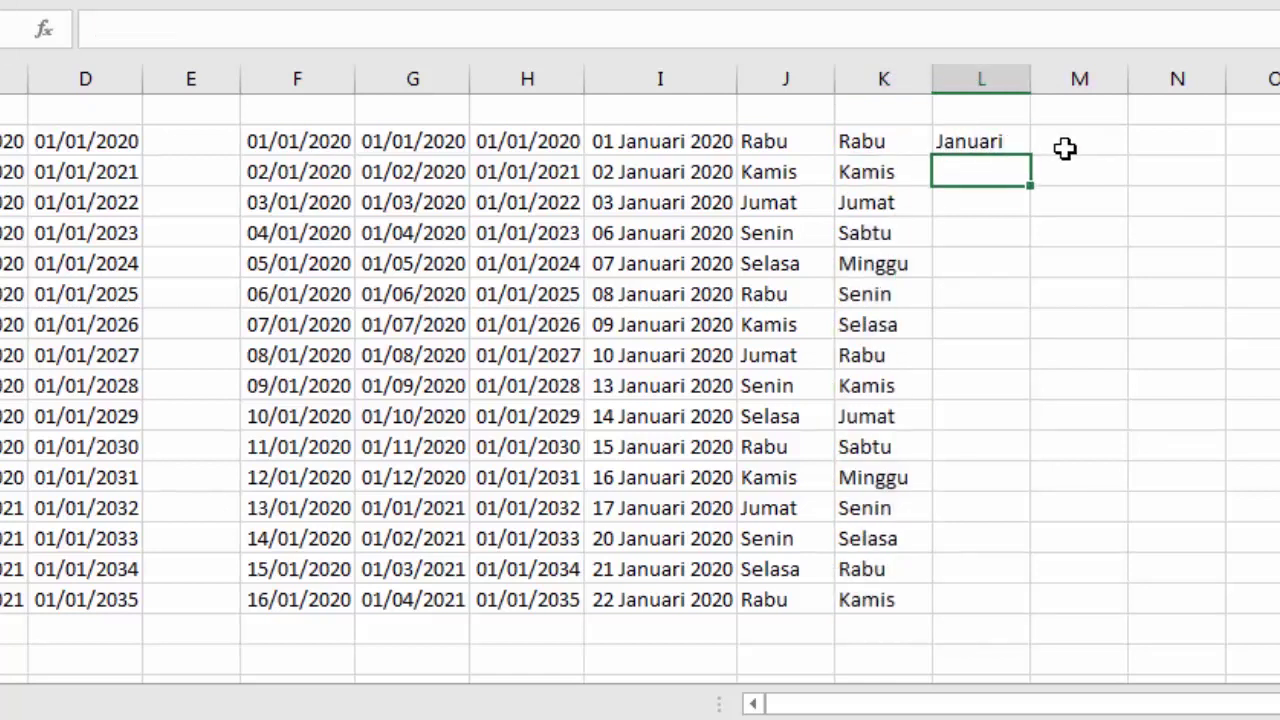
click(1012, 142)
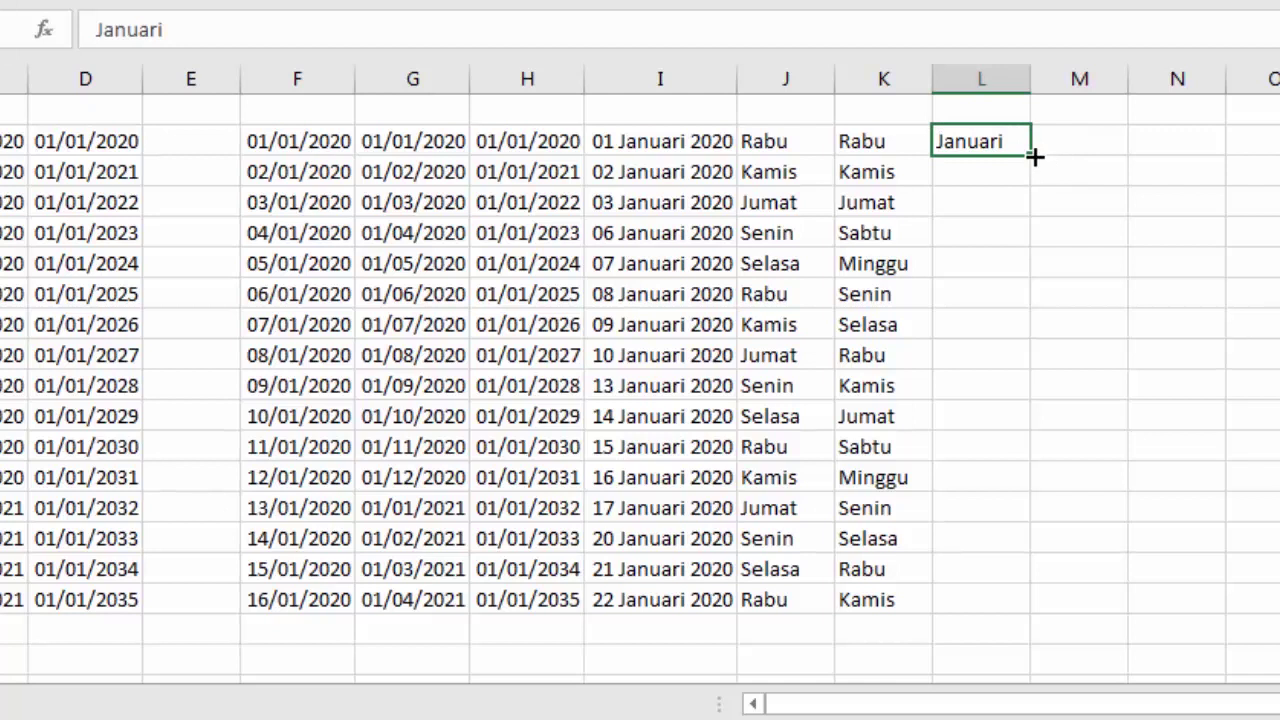
drag(1034, 156, 1034, 553)
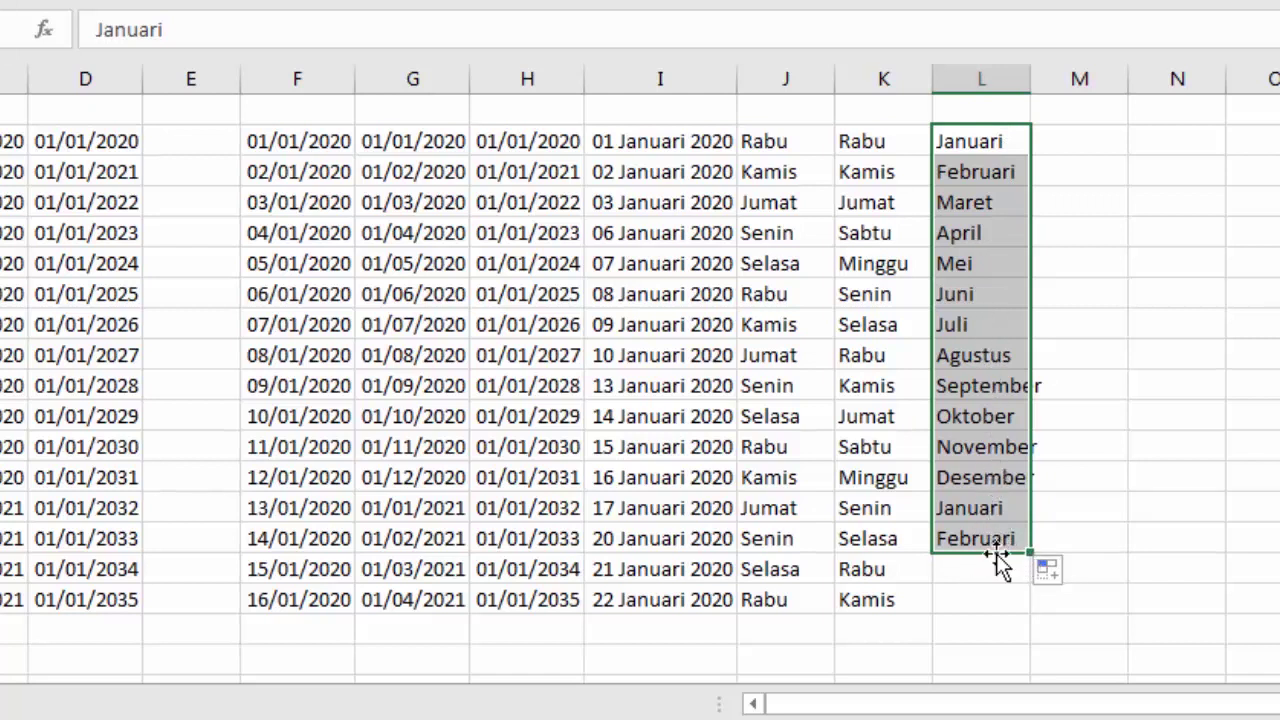
click(1122, 178)
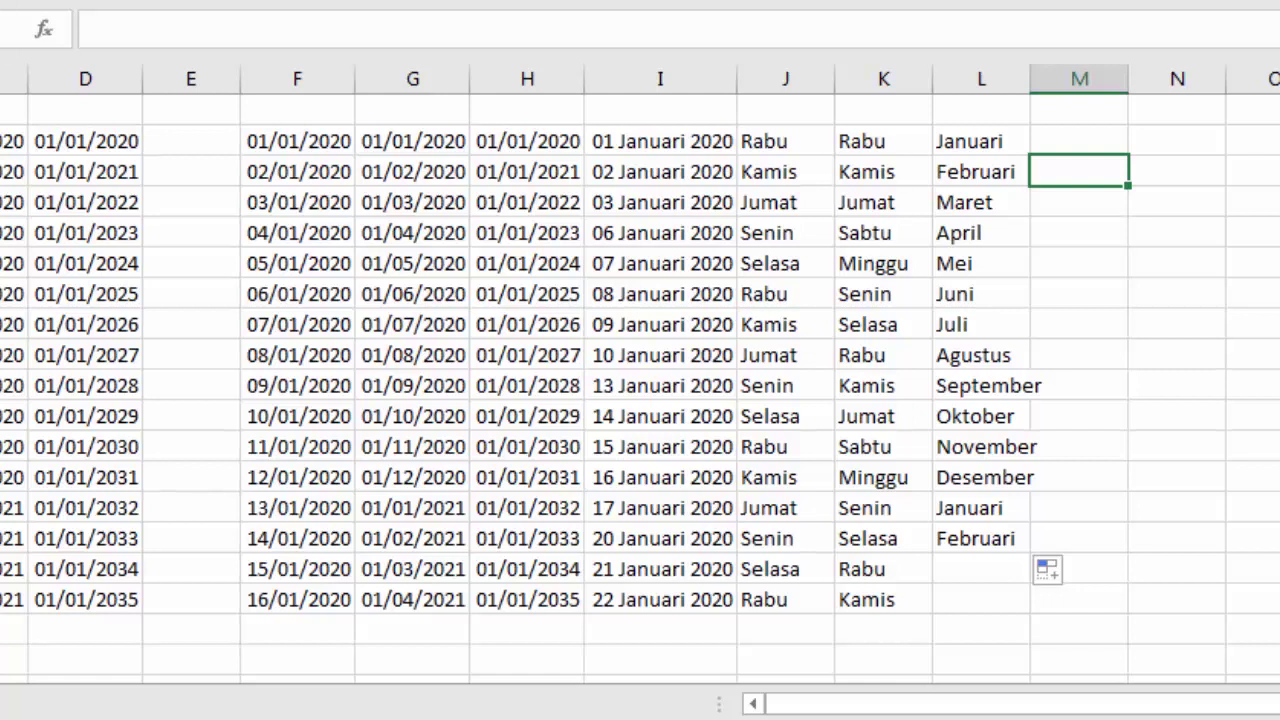
click(877, 149)
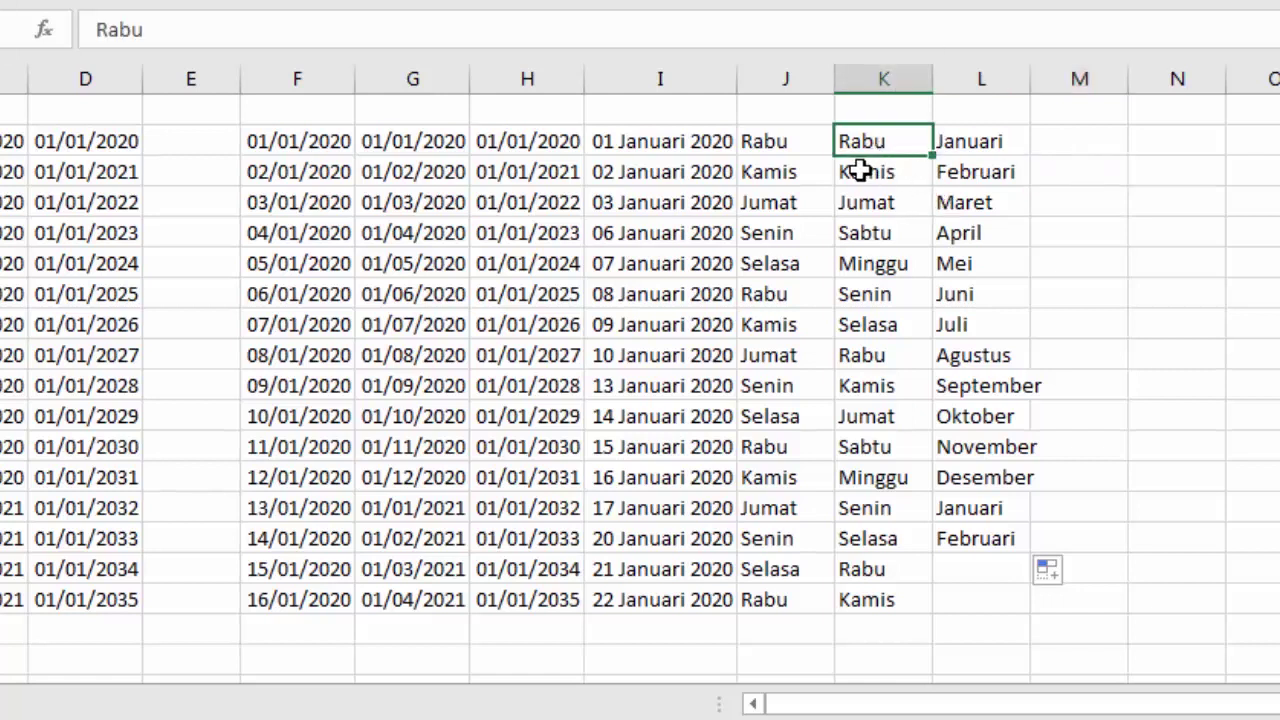
click(858, 168)
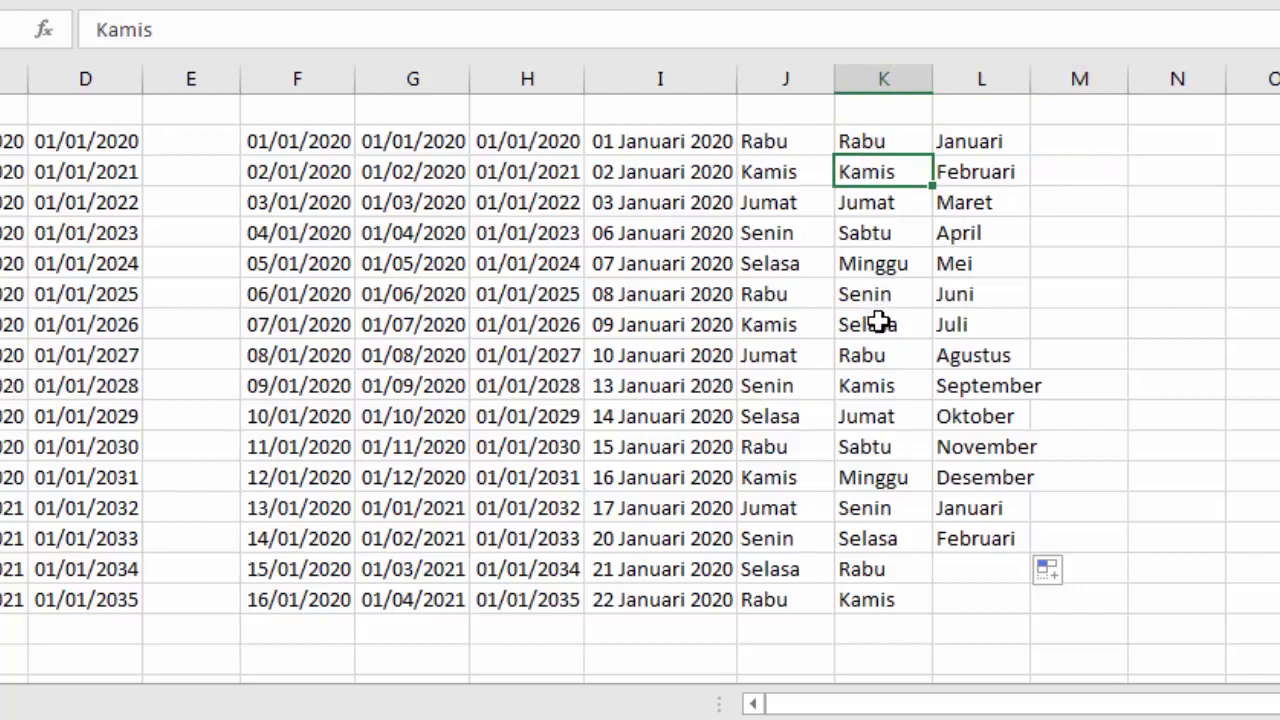
click(1131, 139)
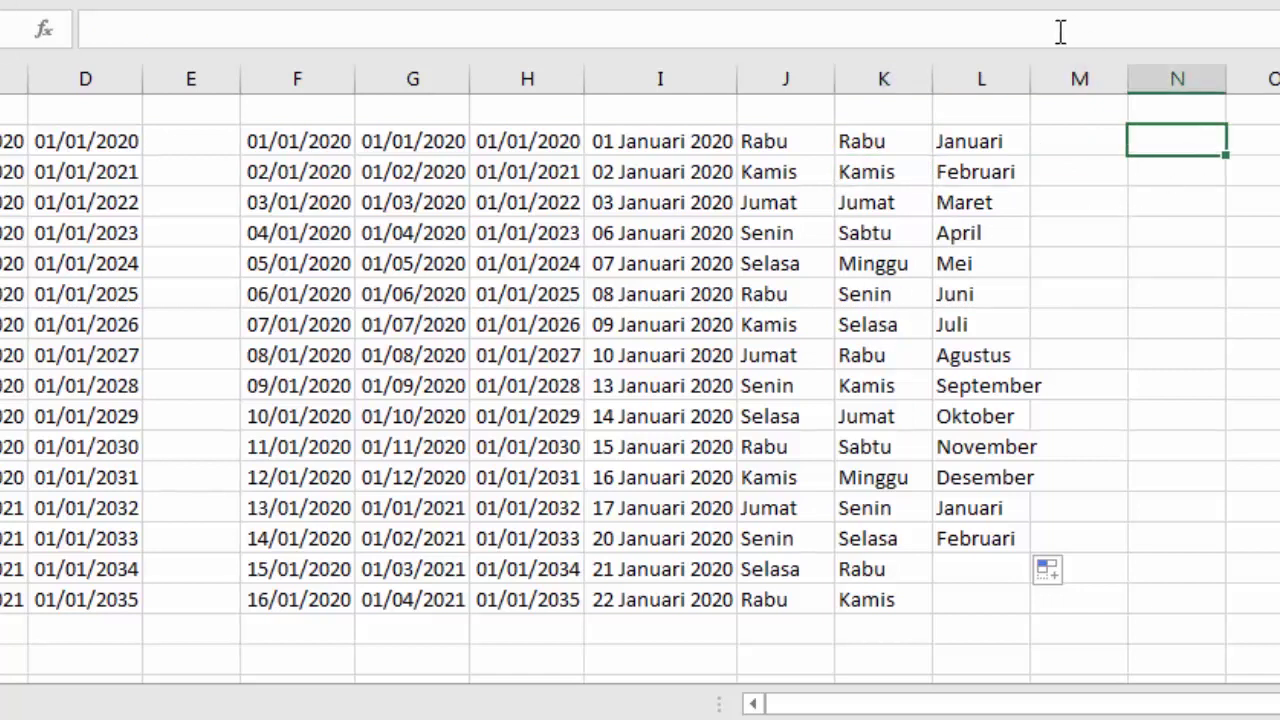